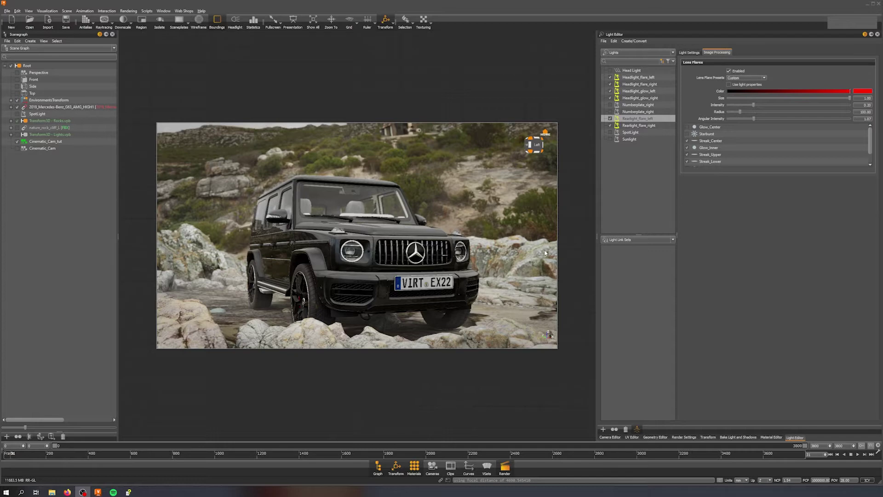
- Clear the light selection and switch on the Transform3D - Lights node to show the car's lens flares
drag(545, 253, 390, 241)
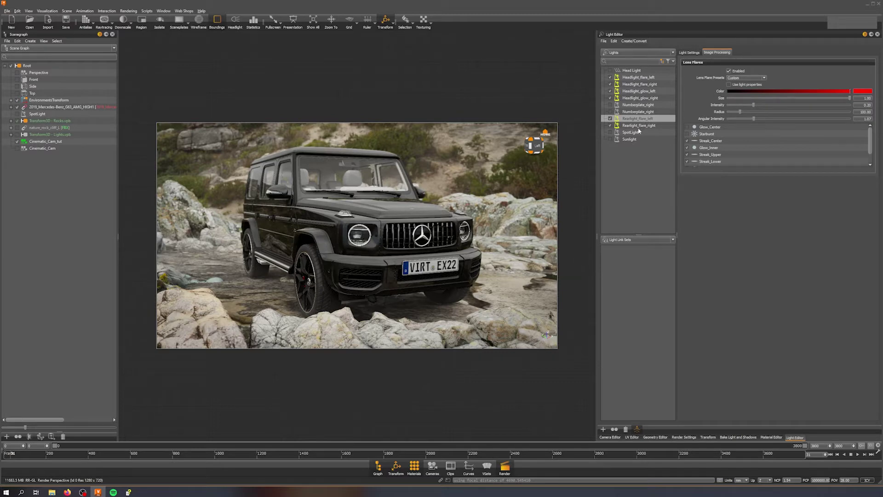
click(637, 167)
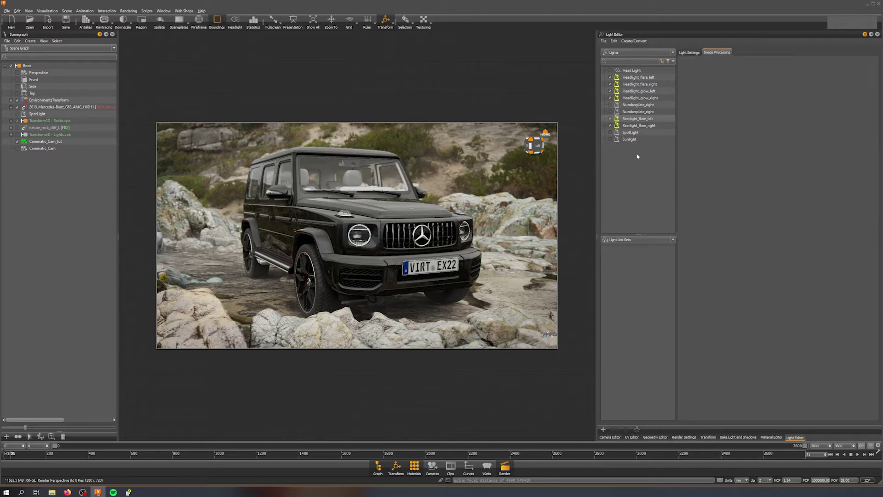
click(17, 135)
drag(320, 210, 236, 228)
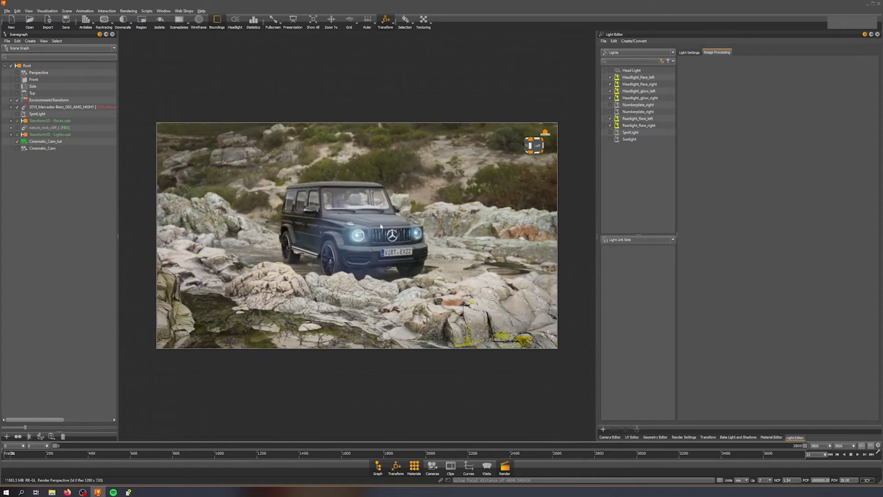
- Scrub the animation from the start to the rear view around frame 756 and back to inspect the lens flares
click(42, 454)
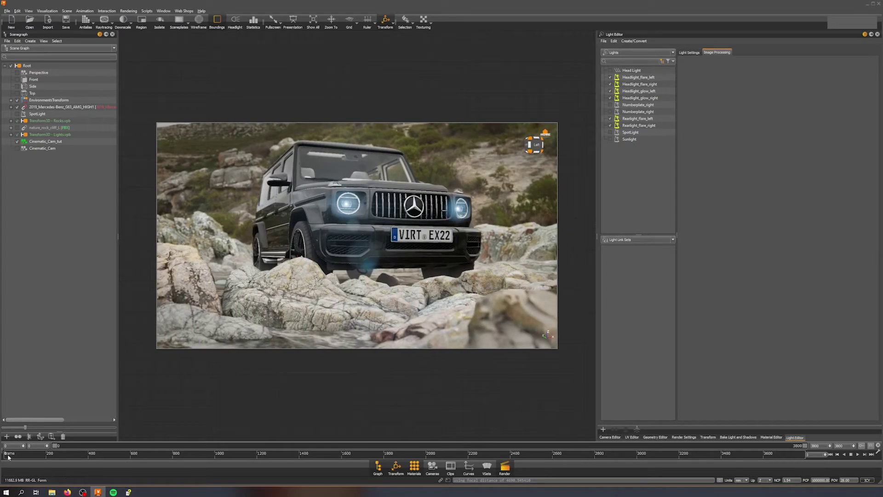
drag(42, 458, 164, 457)
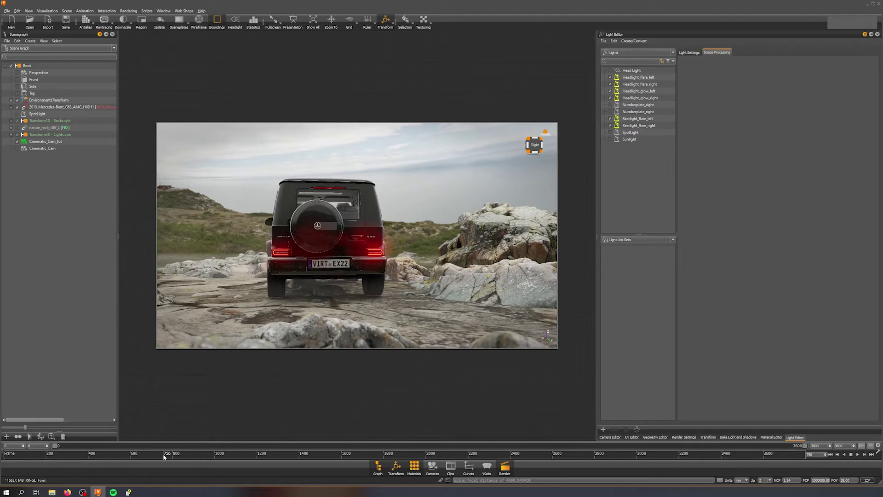
mouse_move(165, 457)
mouse_down()
mouse_move(181, 457)
mouse_move(1, 453)
mouse_up()
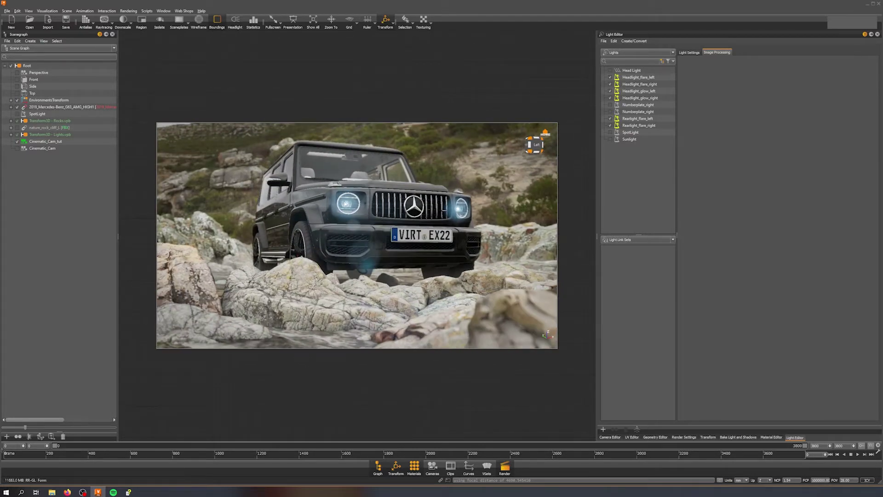
drag(394, 212, 359, 202)
middle_drag(396, 195, 369, 204)
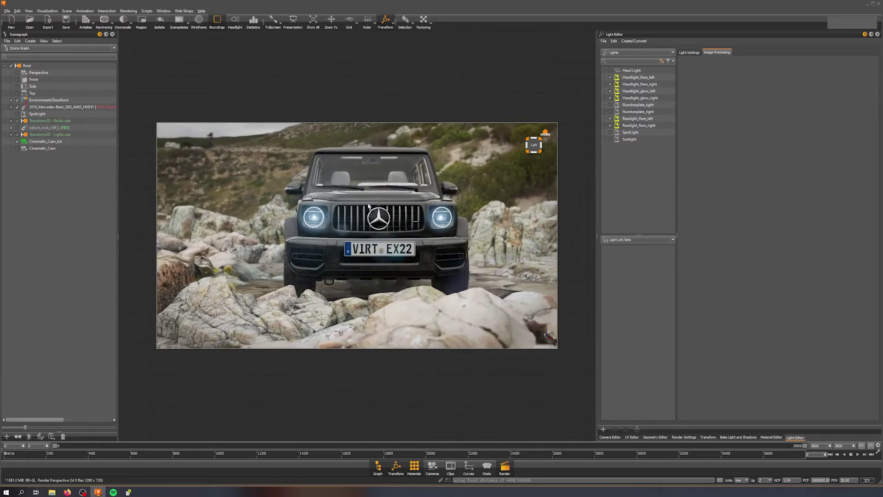
- Switch repeatedly between Cinematic_Cam and Cinematic_Cam_tut to compare how the headlights look, ending on Cinematic_Cam_tut
click(17, 148)
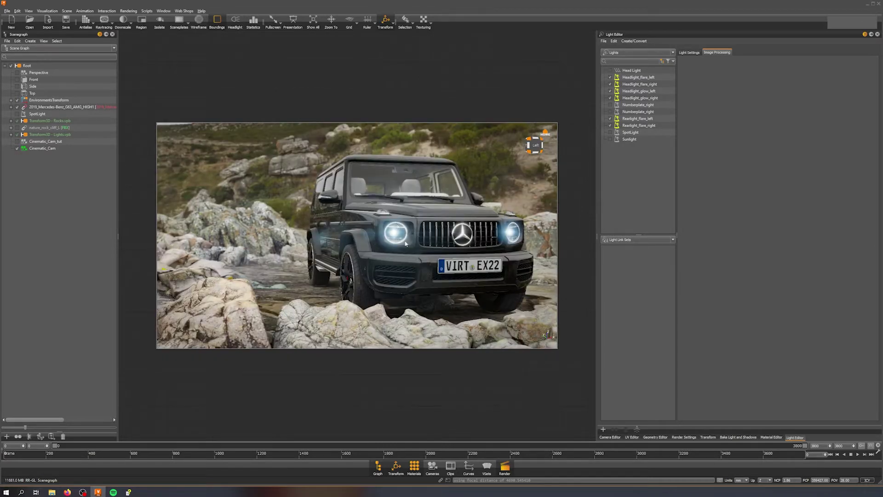
click(17, 141)
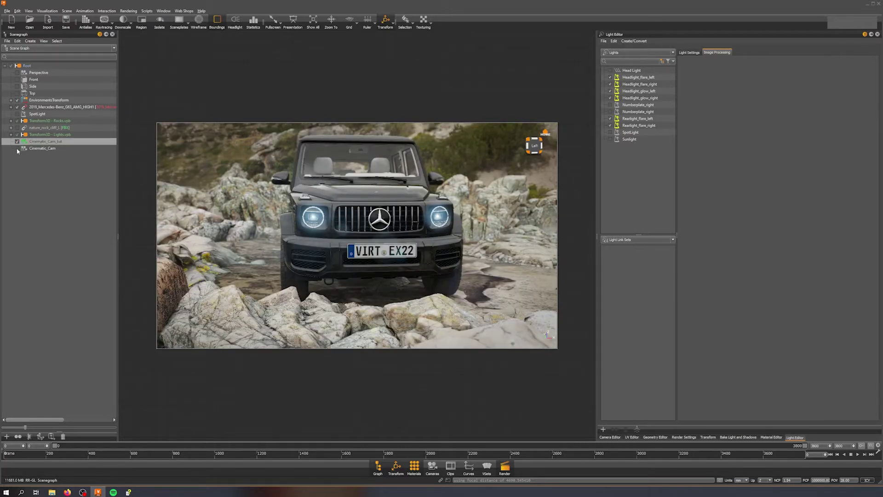
click(17, 149)
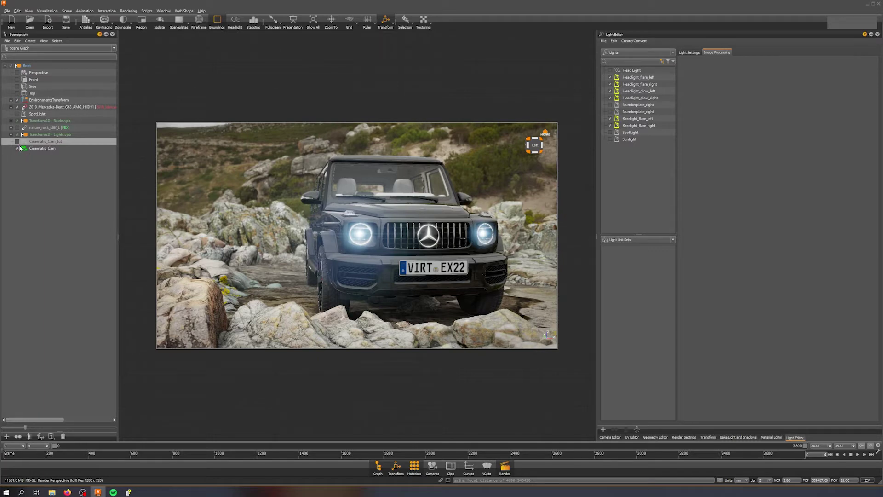
click(18, 142)
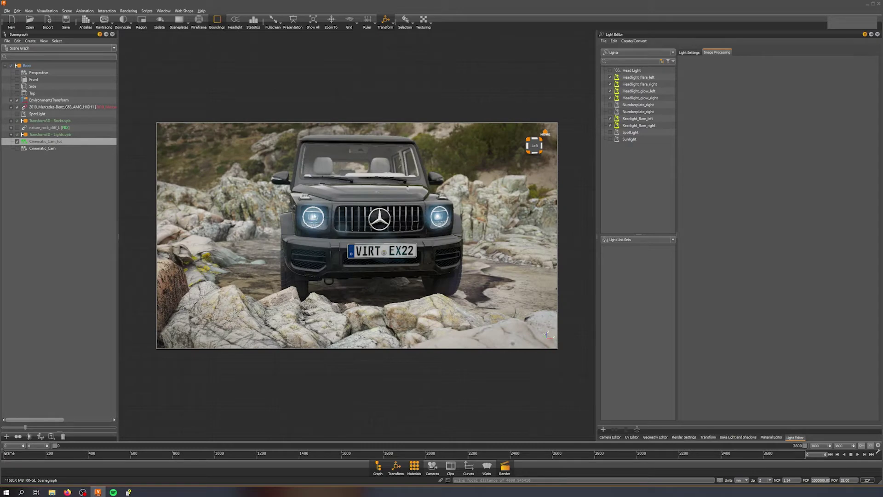
click(20, 151)
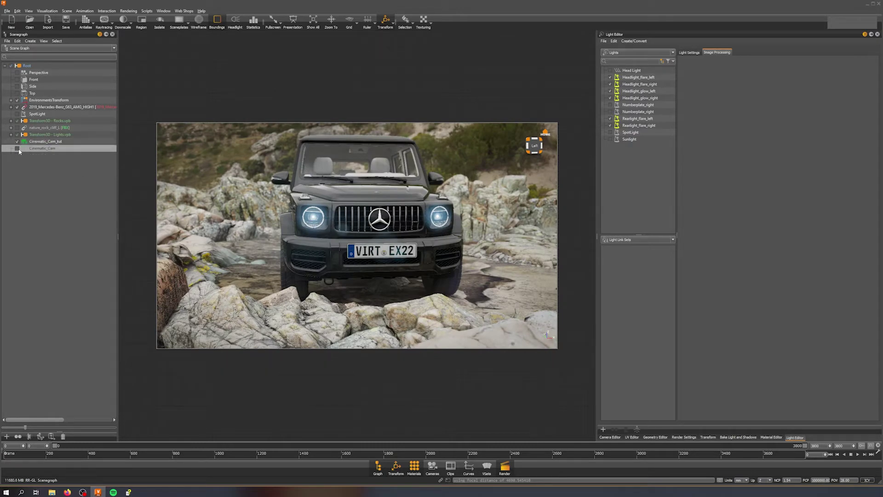
click(17, 149)
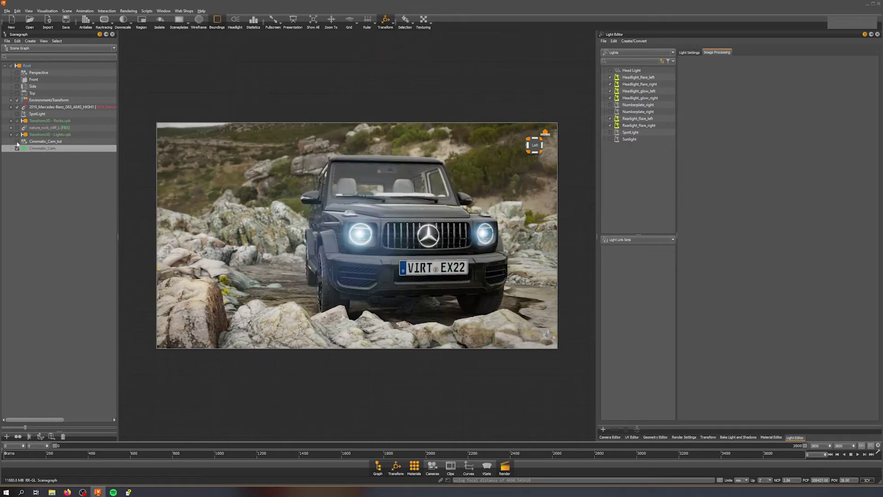
click(18, 142)
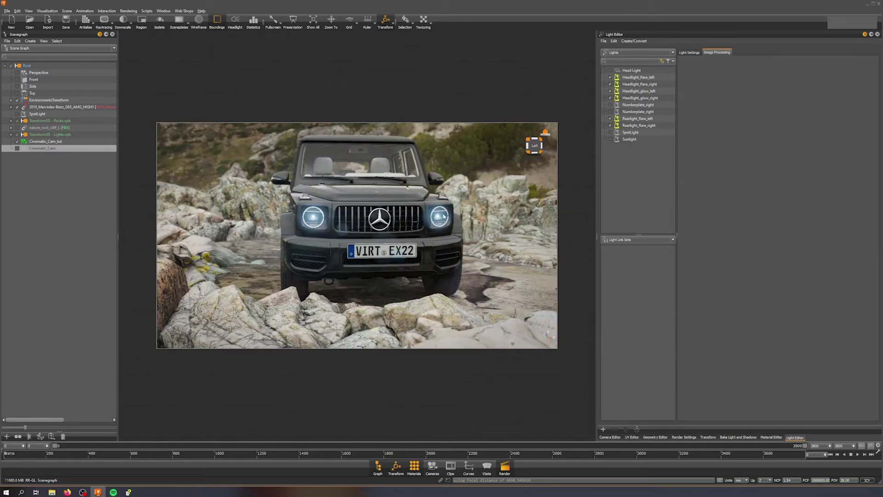
- Compare the image processing settings of both cinematic cameras and enable Glow on Cinematic_Cam_tut
drag(323, 235, 548, 325)
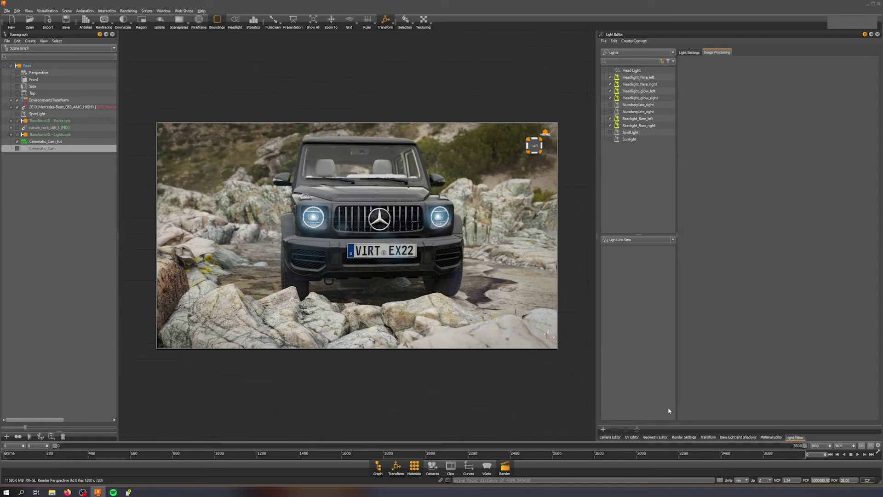
click(610, 437)
click(637, 85)
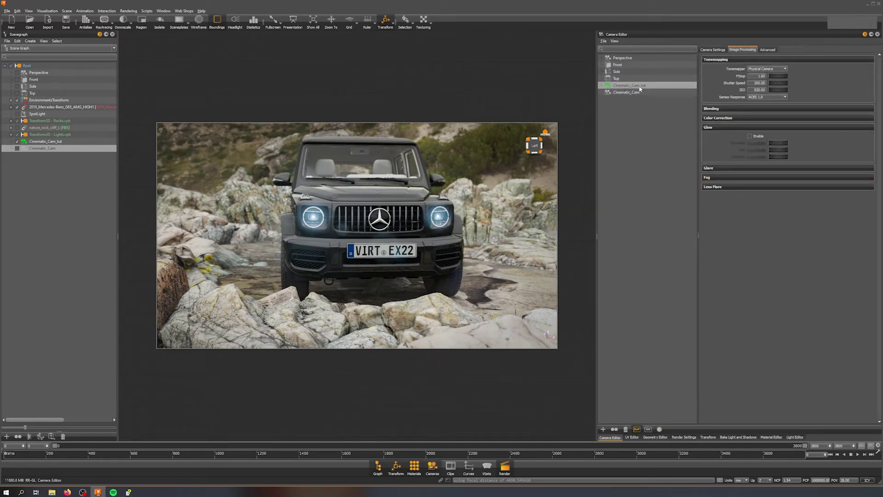
click(636, 93)
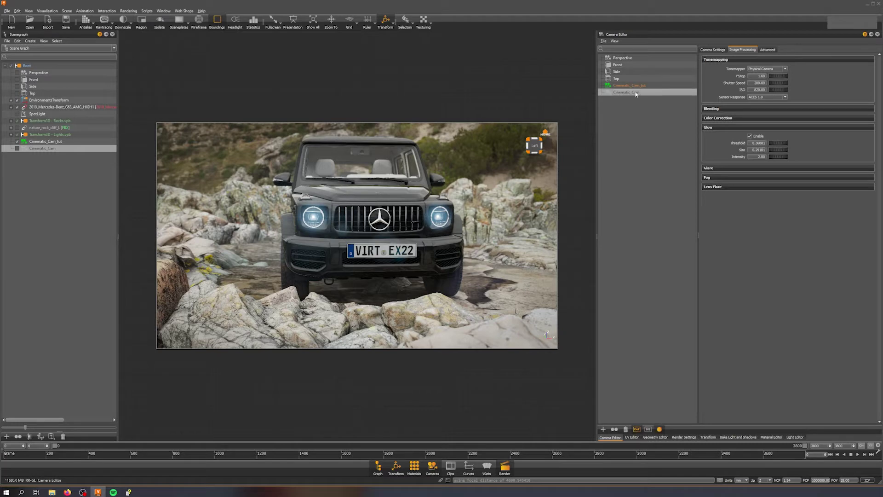
click(646, 86)
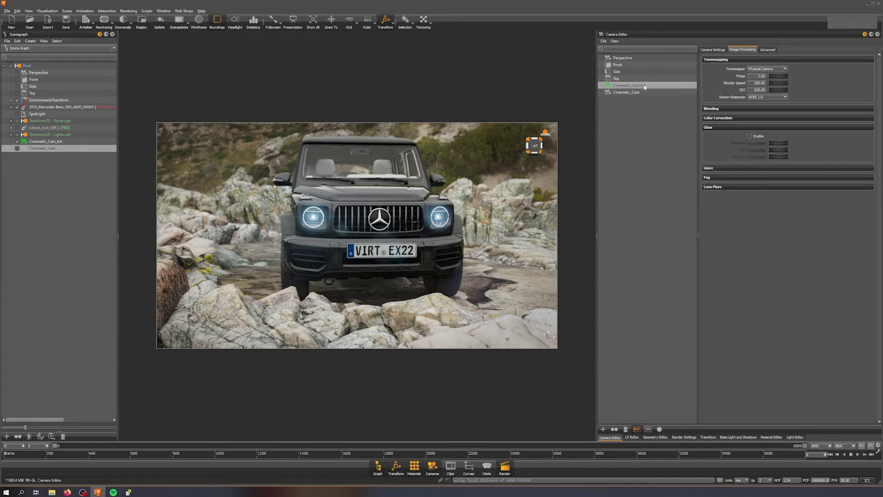
click(751, 137)
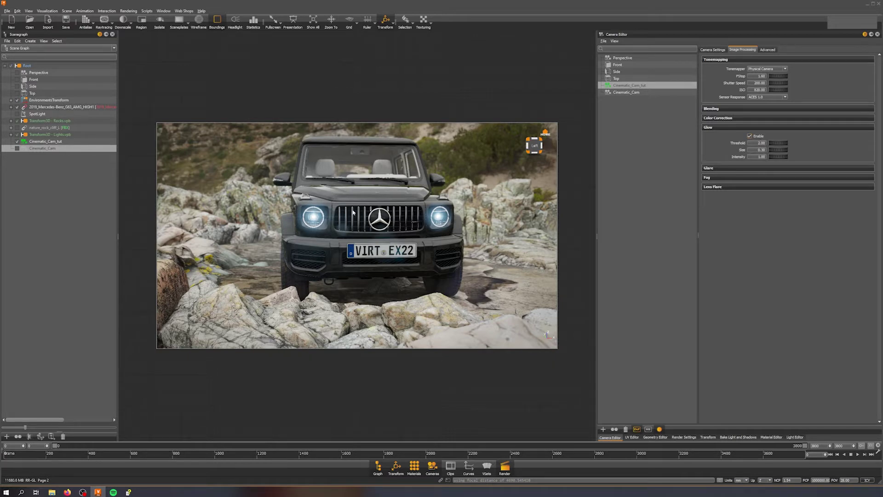
- Check the glow values of Cinematic_Cam against Cinematic_Cam_tut and set the latter's glow intensity to 2
right_drag(404, 235, 415, 261)
click(638, 92)
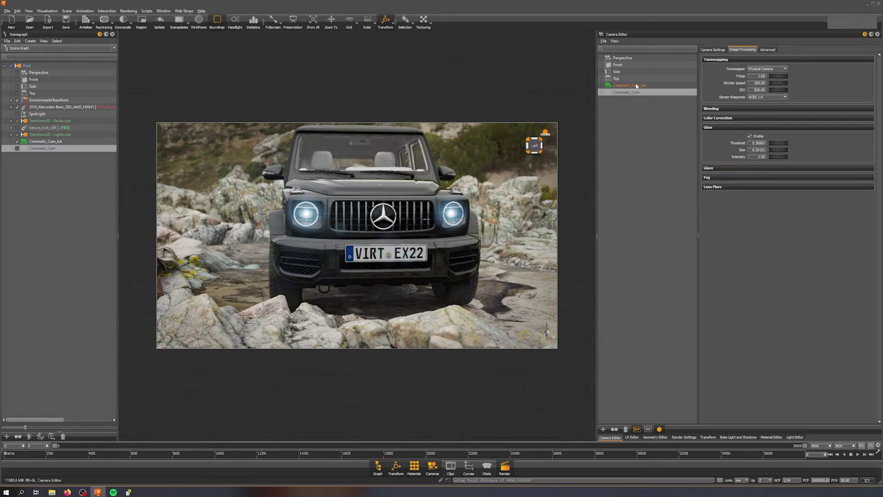
click(638, 86)
click(646, 94)
click(648, 86)
double_click(759, 157)
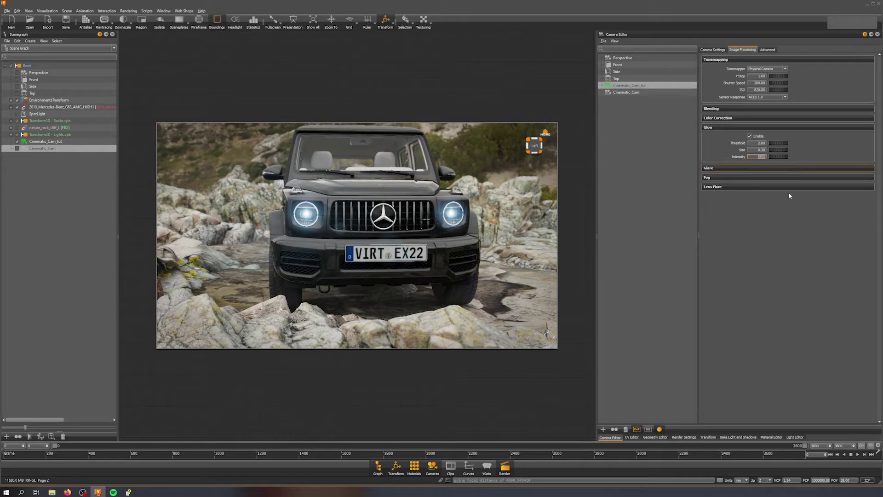
text(2)
key(Return)
- Go to frame 716 showing the car's rear and hide the Transform3D - Lights node
click(159, 455)
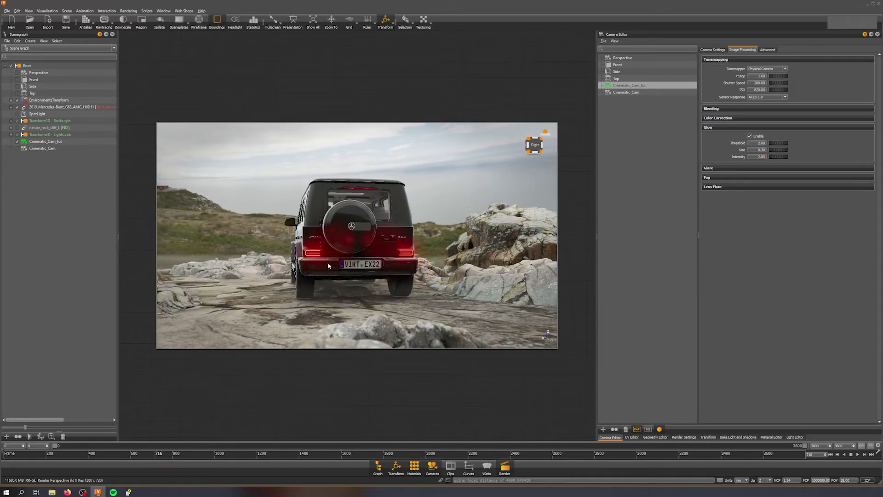
drag(338, 234, 402, 222)
right_drag(402, 223, 404, 248)
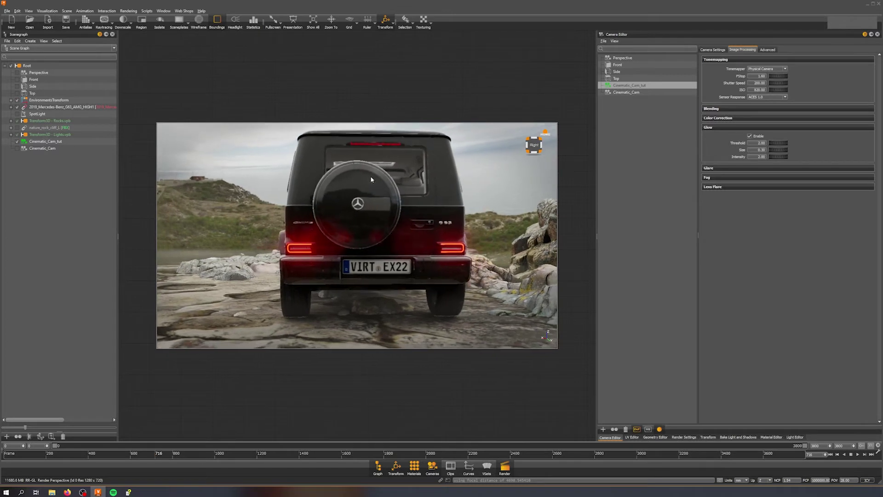
click(17, 135)
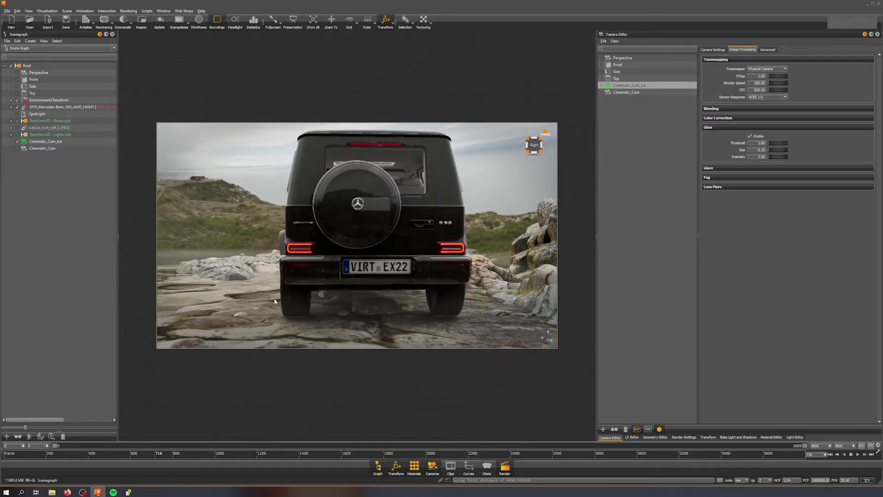
drag(307, 210, 332, 208)
middle_drag(397, 253, 352, 241)
drag(352, 240, 384, 249)
middle_drag(388, 248, 350, 223)
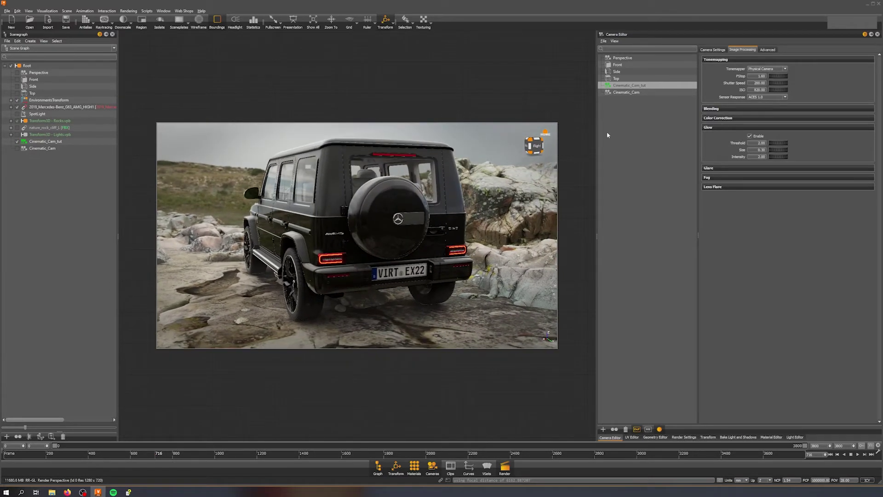
- Turn on Autofocus in the lens attributes of Cinematic_Cam_tut and test it on the car's rear
click(716, 50)
click(750, 217)
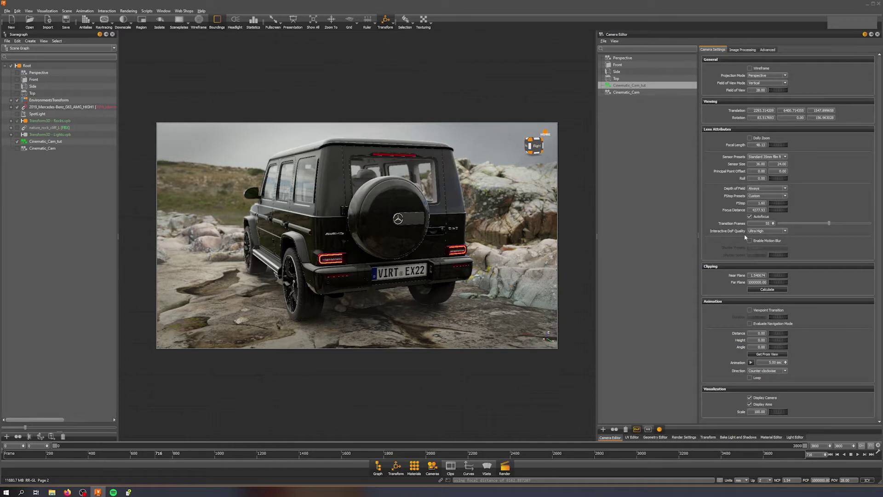
right_drag(370, 189, 401, 188)
scroll(401, 188, up, 2)
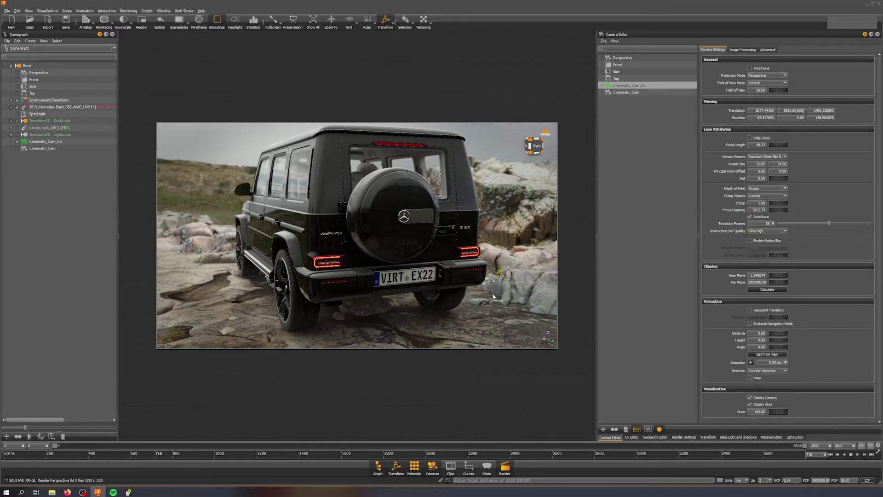
- Select the red cover mesh of the taillights on the car's rear and hide it in the Taillights group
middle_drag(435, 236, 422, 231)
right_drag(387, 216, 369, 246)
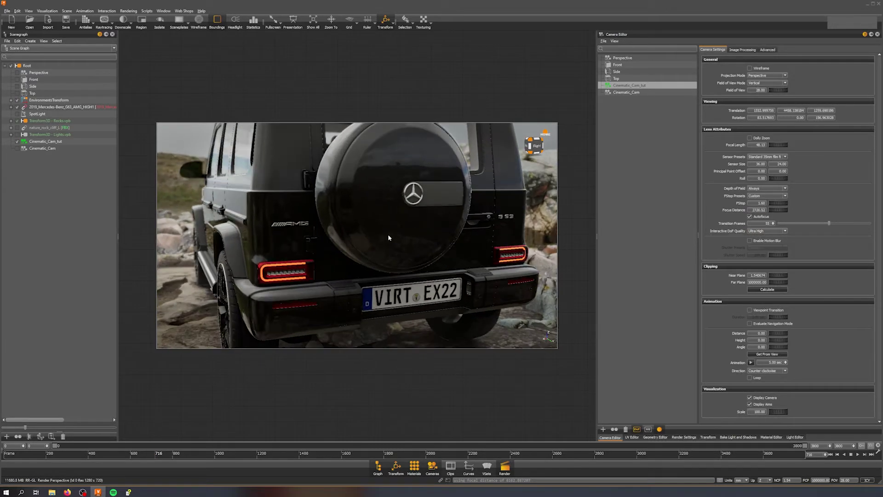
middle_drag(369, 243, 376, 240)
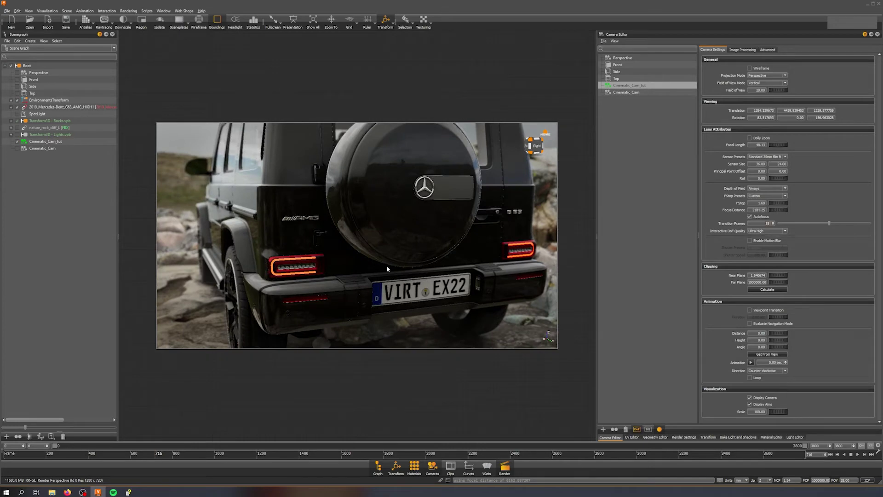
click(309, 264)
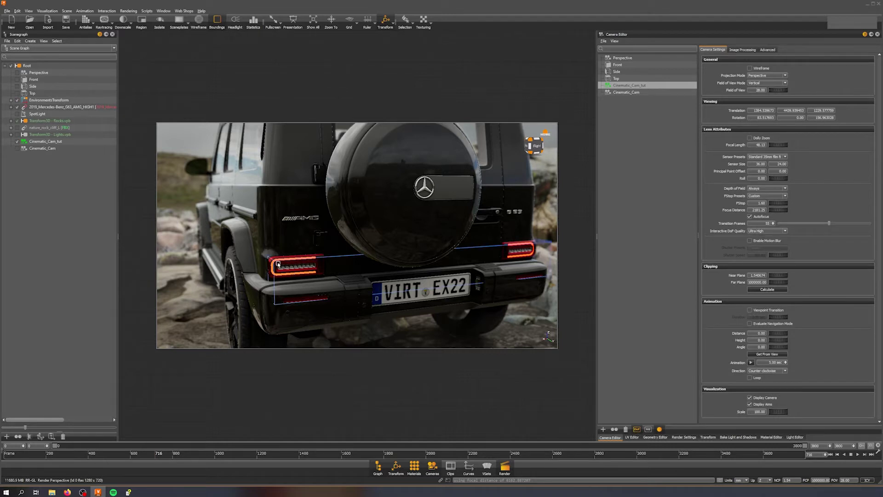
click(298, 268)
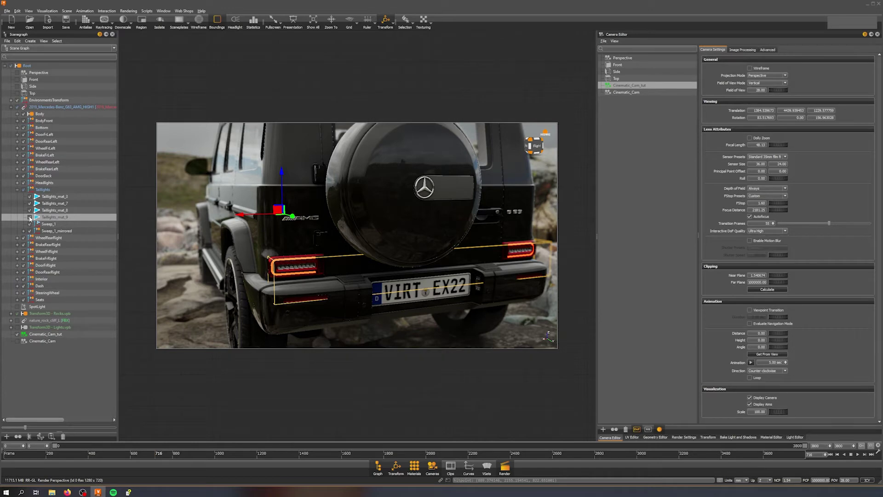
click(29, 218)
- Examine the exposed light strip inside the rear taillight up close
drag(239, 263, 341, 228)
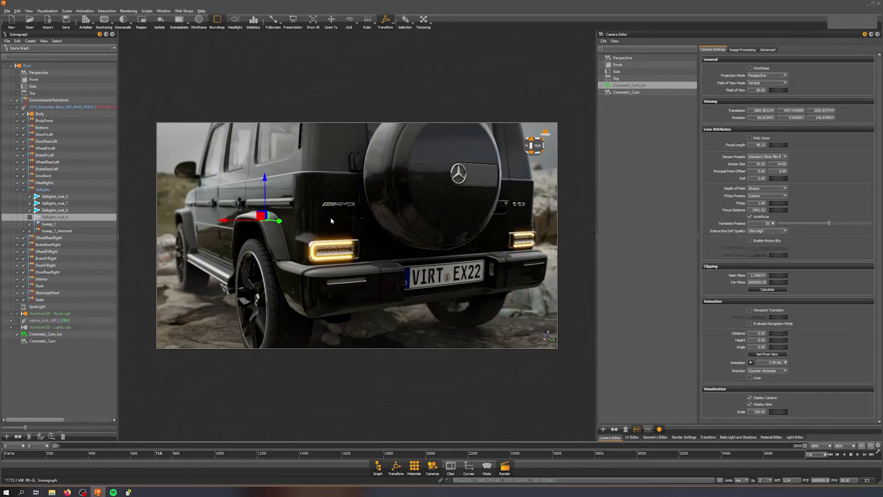
right_drag(341, 228, 317, 255)
scroll(318, 256, up, 6)
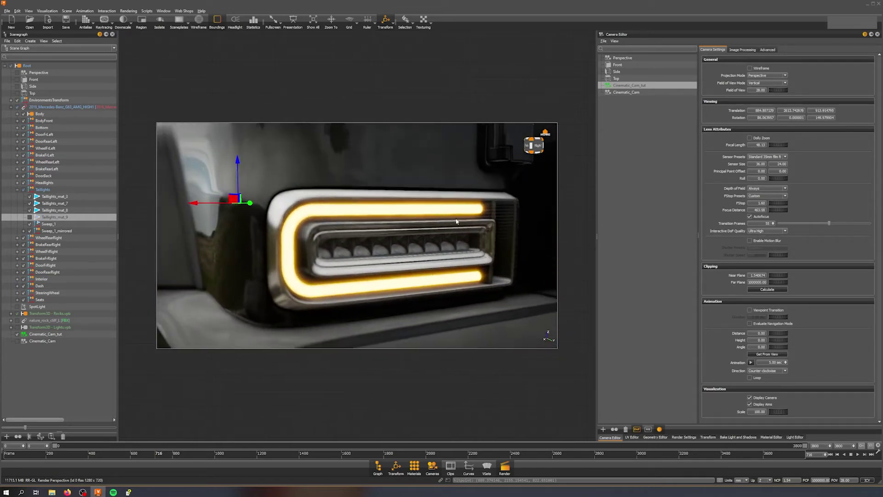
scroll(408, 221, down, 3)
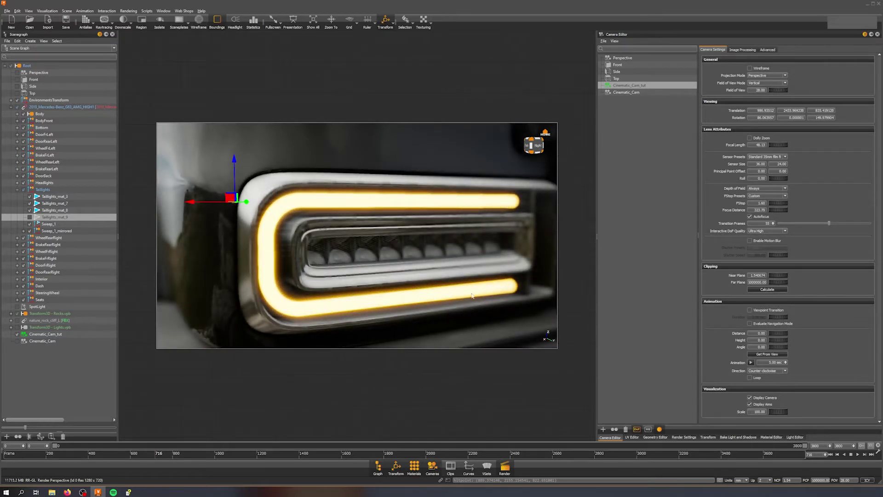
alt+right_drag(513, 291, 495, 282)
alt+drag(470, 256, 327, 256)
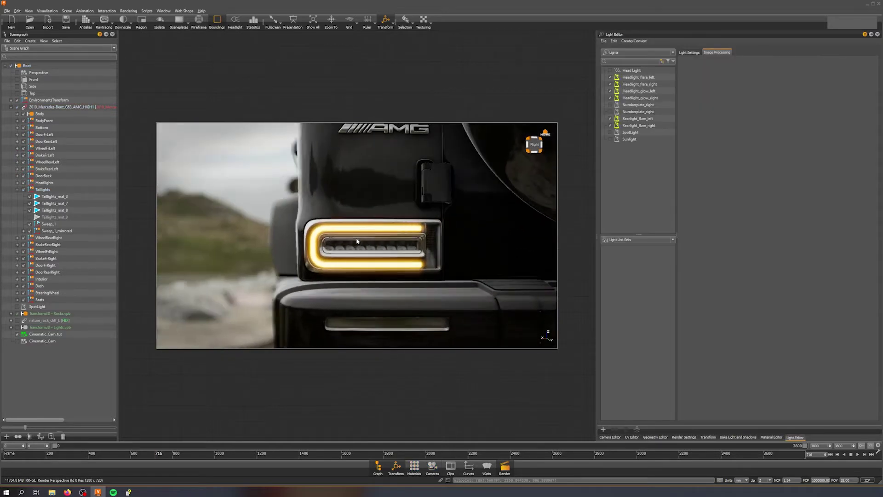
- Hide the Taillights_mat_8 mesh in the Taillights group and select the Sweep_1 light strip
drag(277, 259, 456, 254)
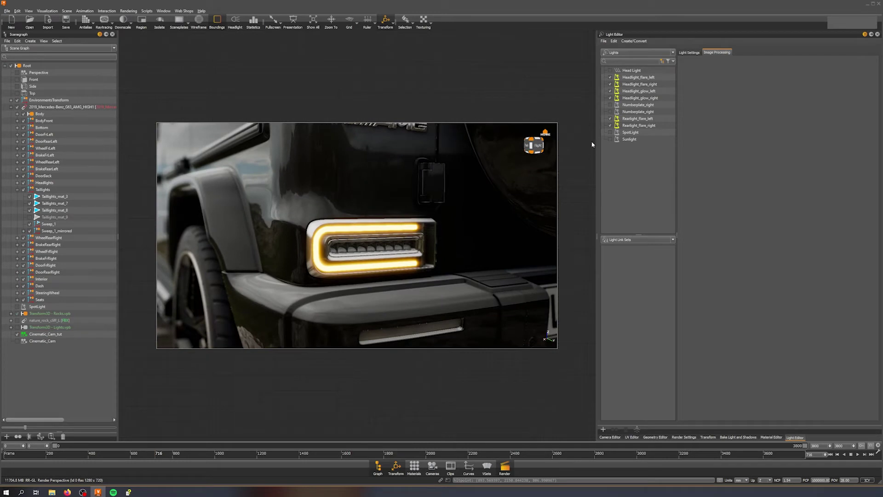
click(328, 228)
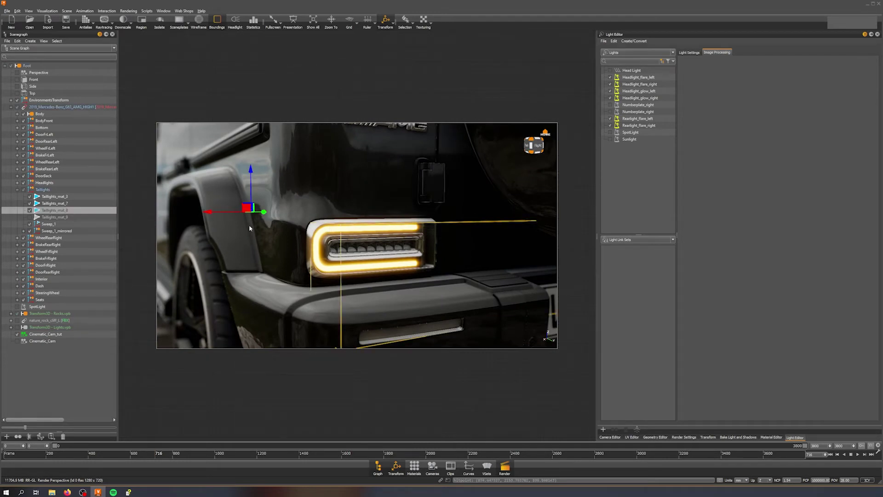
click(29, 211)
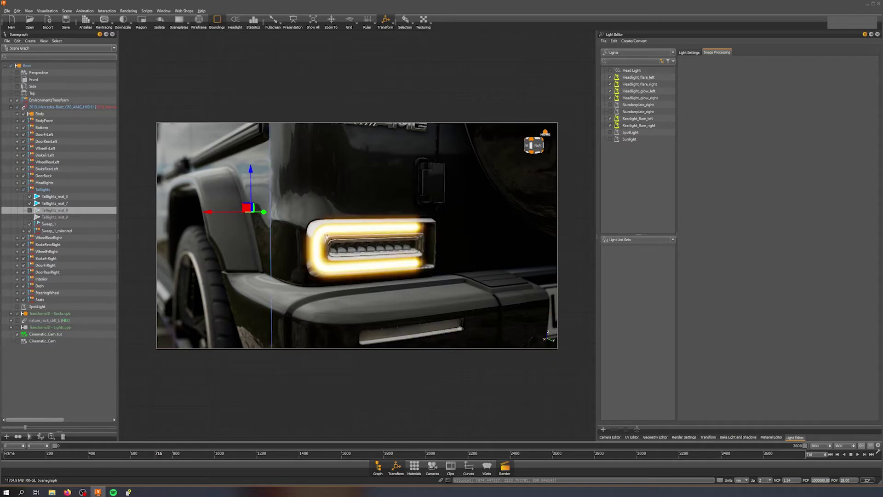
click(44, 225)
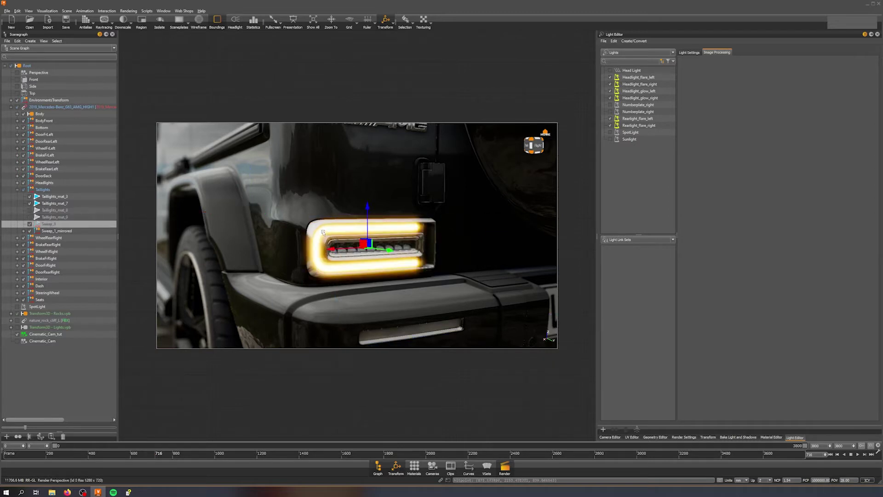
- Toggle the visibility of Sweep_1, Taillights_mat_8 and Taillights_mat_9 to compare the taillight with and without its covers
click(29, 224)
click(30, 216)
click(29, 210)
click(29, 210)
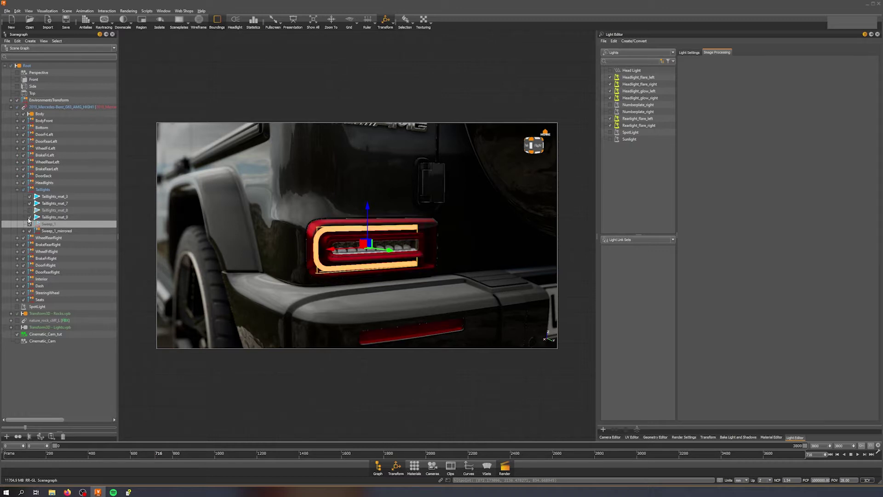
click(29, 217)
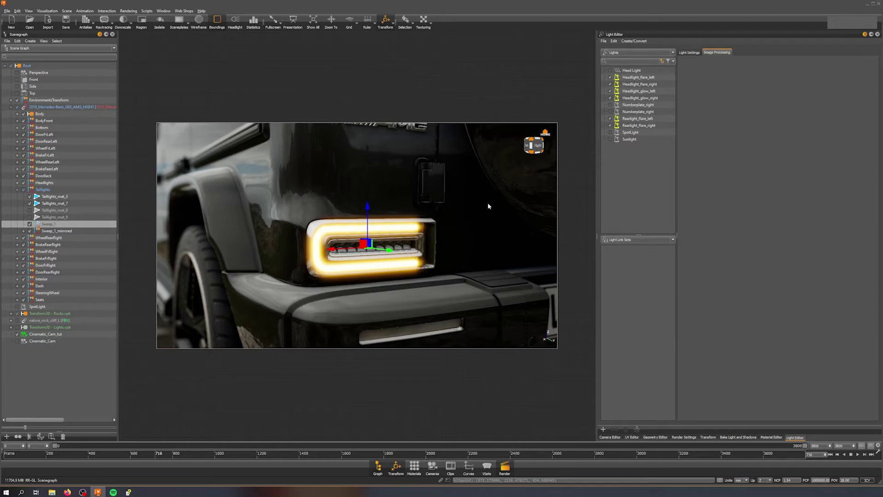
- Set the incandescence intensity of DefaultMaterial, used on the light strip, to 15
right_drag(488, 207, 401, 175)
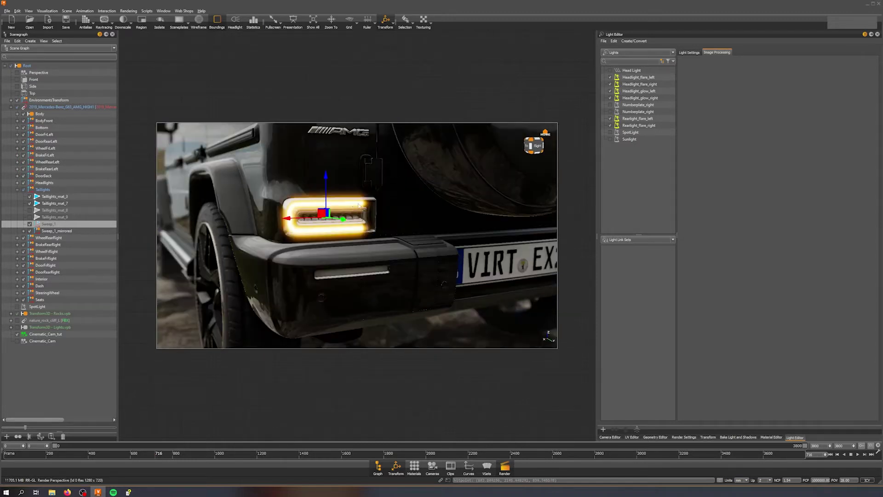
click(771, 438)
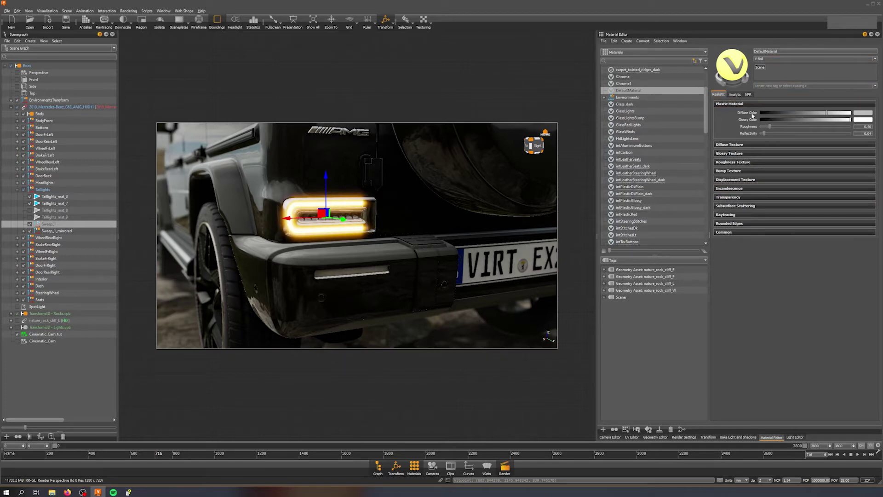
click(736, 189)
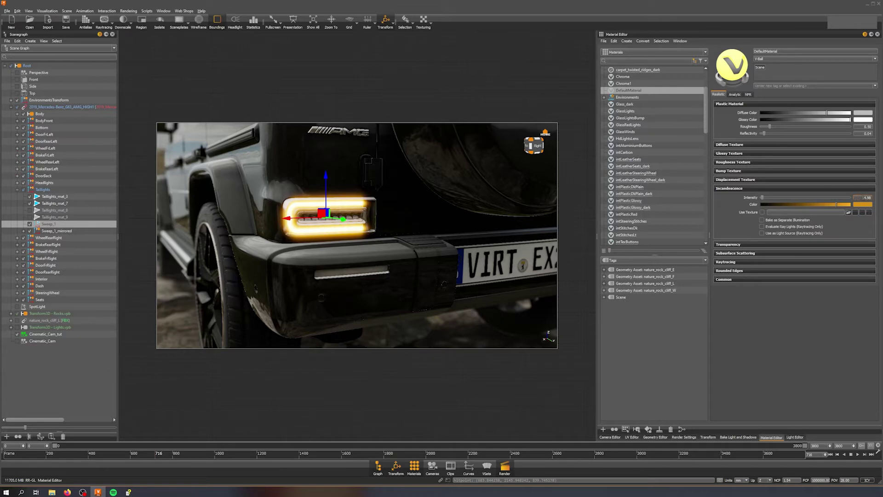
double_click(858, 198)
text(15)
key(Return)
click(849, 224)
- Try Use as Light Source in DefaultMaterial's incandescence settings and turn the option off again
right_drag(455, 294, 467, 179)
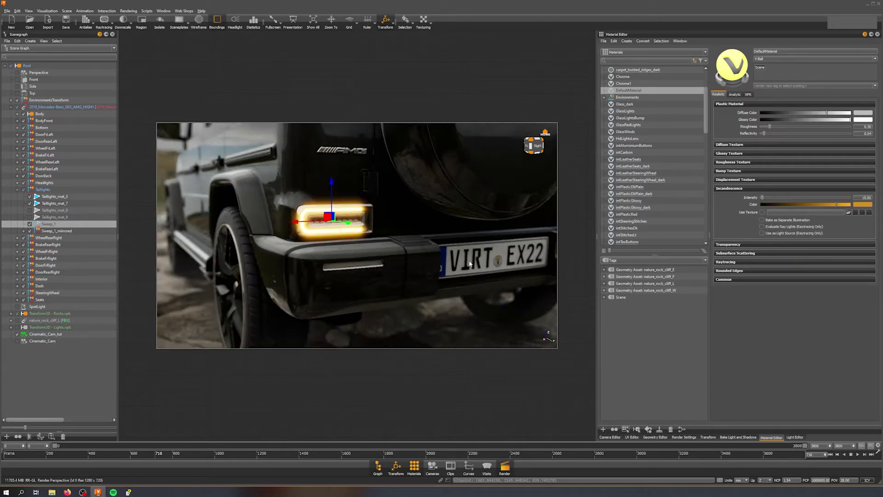
drag(467, 179, 385, 232)
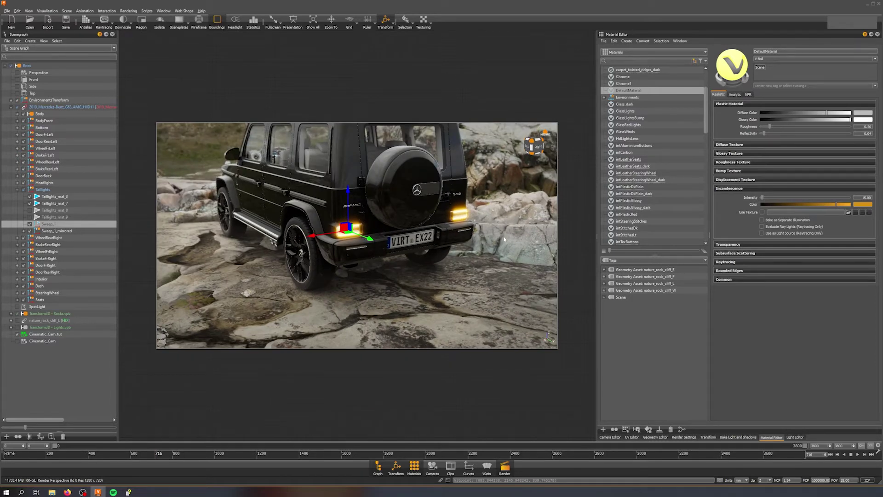
click(762, 233)
click(763, 234)
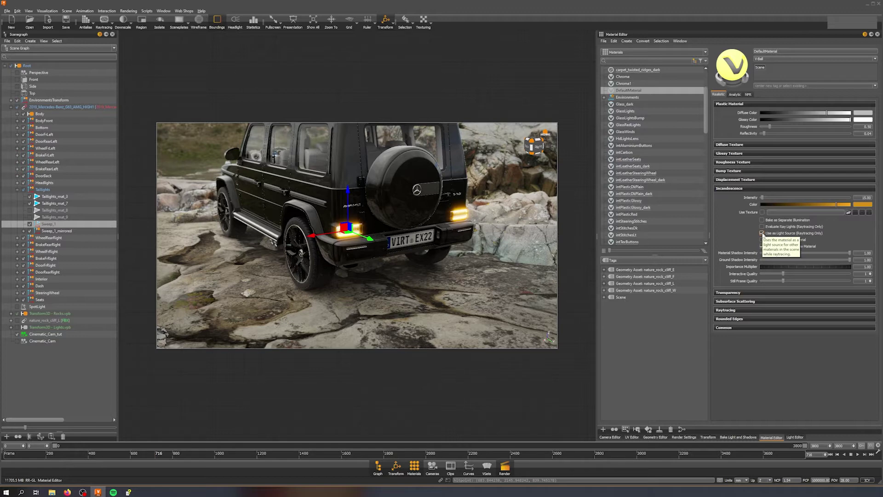
click(762, 233)
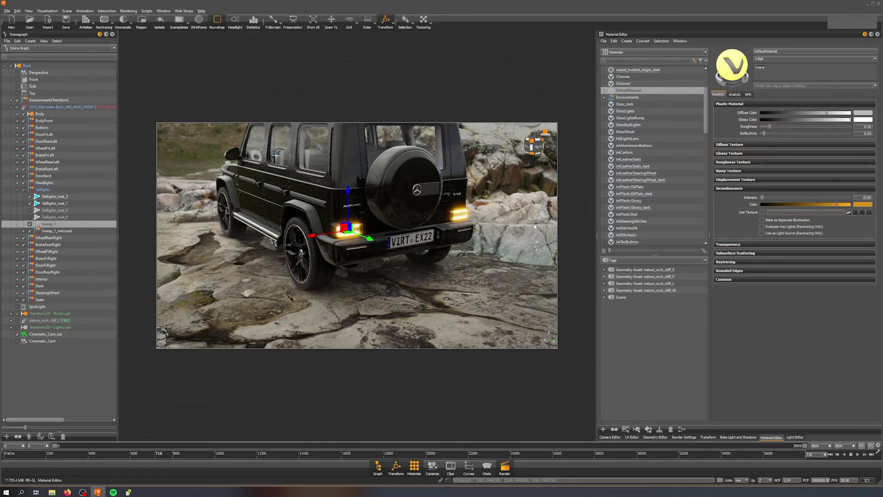
- Show the Taillights_mat_8 and Taillights_mat_9 meshes again, clear the selection and check the taillights on the car's rear
click(29, 210)
click(30, 217)
key(shift+d)
drag(390, 224, 350, 267)
right_drag(350, 267, 332, 217)
drag(345, 205, 335, 217)
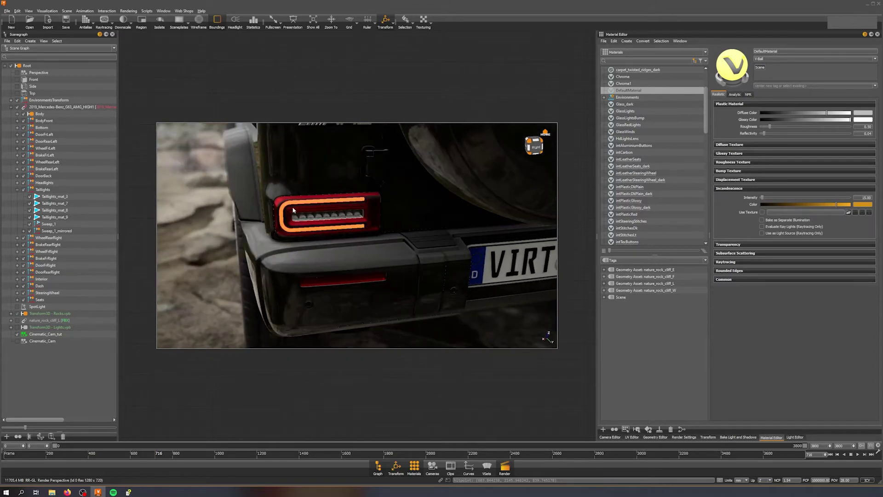
scroll(387, 212, down, 5)
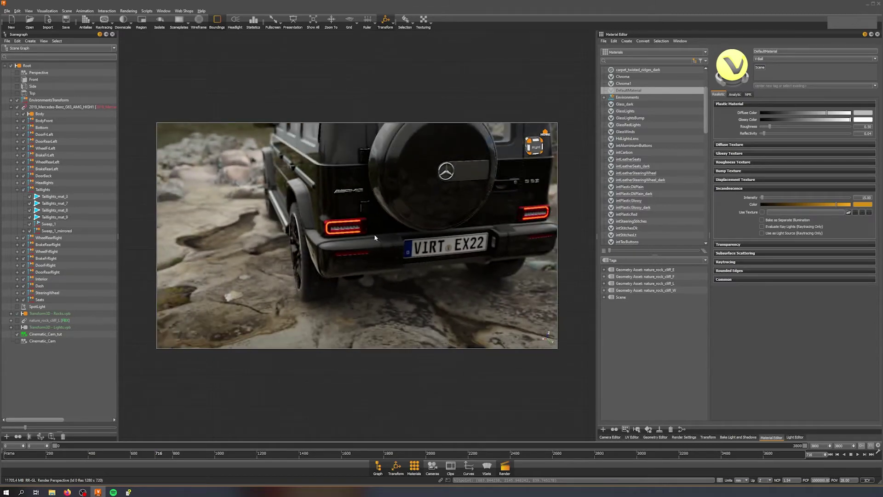
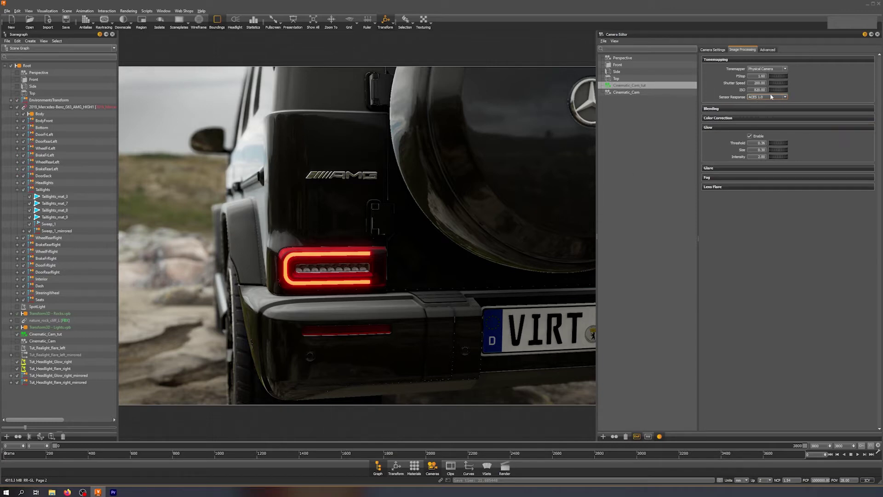
- Try Custom Response Curve as the sensor response of Cinematic_Cam_tut and switch back to ACES
click(767, 98)
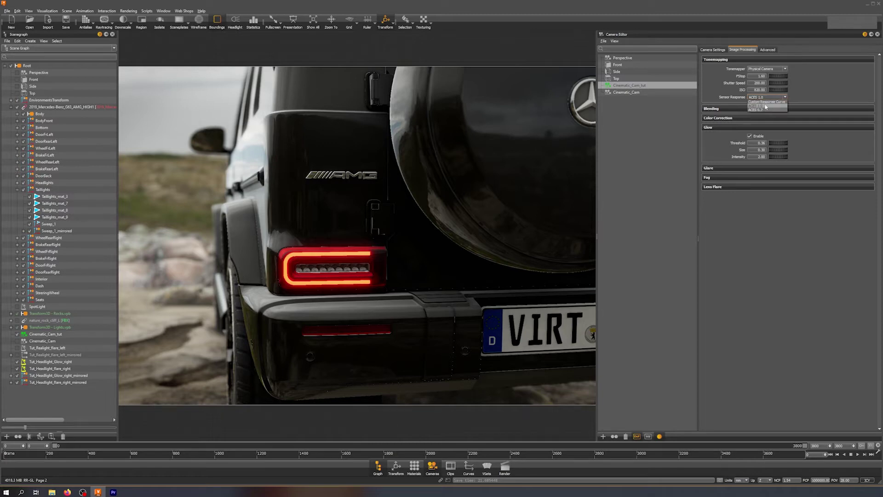
click(755, 104)
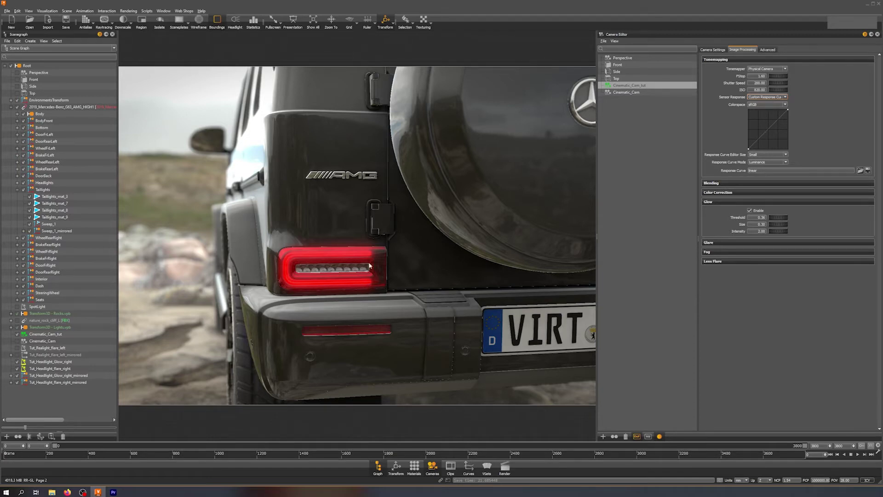
click(759, 97)
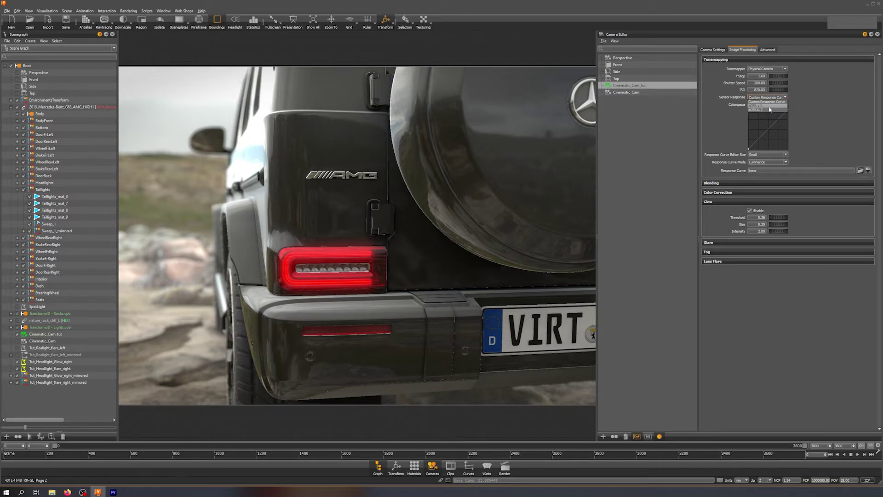
click(768, 106)
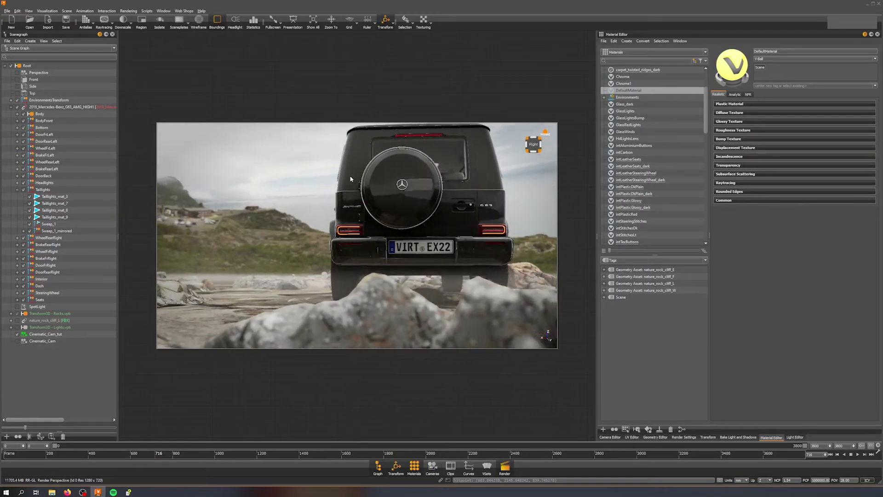
- Show the Transform3D - Lights node to compare its effect on the car's rear and hide it again
mouse_move(426, 213)
alt+mouse_down()
mouse_move(456, 186)
mouse_move(405, 201)
mouse_move(442, 212)
alt+mouse_up()
alt+right_drag(342, 197, 395, 239)
alt+drag(394, 239, 376, 220)
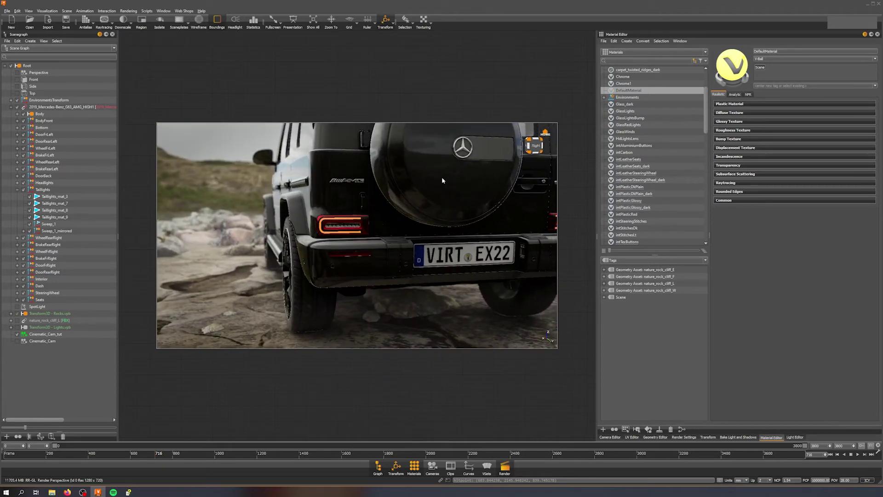
click(18, 328)
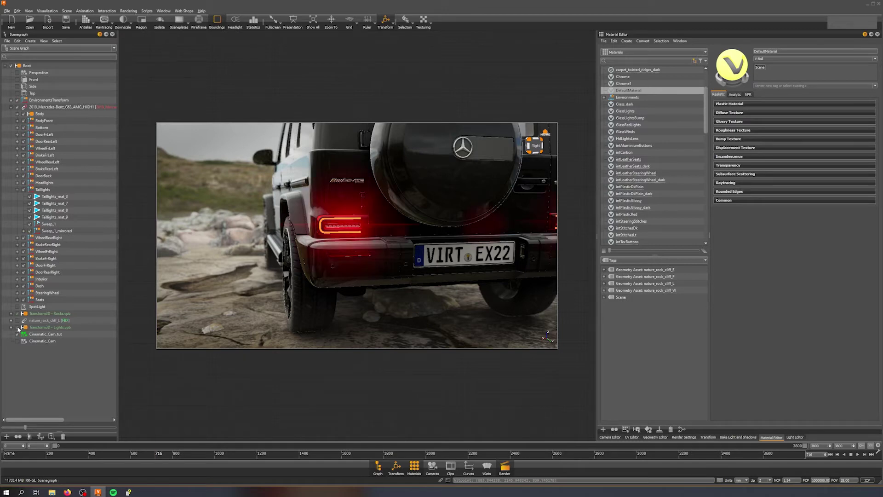
click(18, 328)
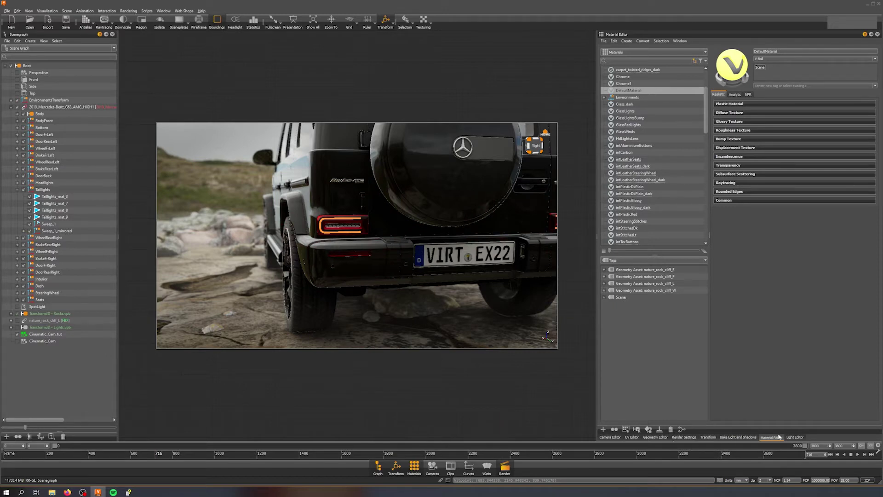
- Create a new spot light in the scene behind the car
click(797, 438)
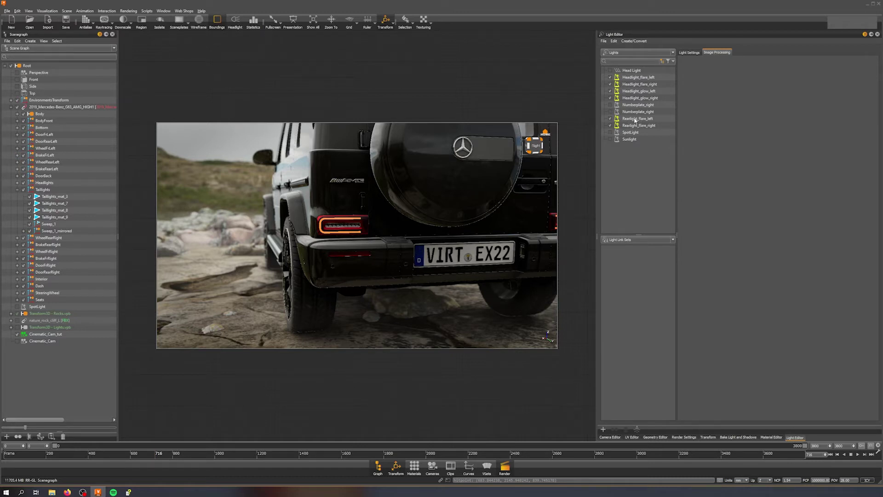
middle_drag(485, 262, 438, 256)
right_drag(438, 257, 451, 213)
drag(452, 213, 408, 214)
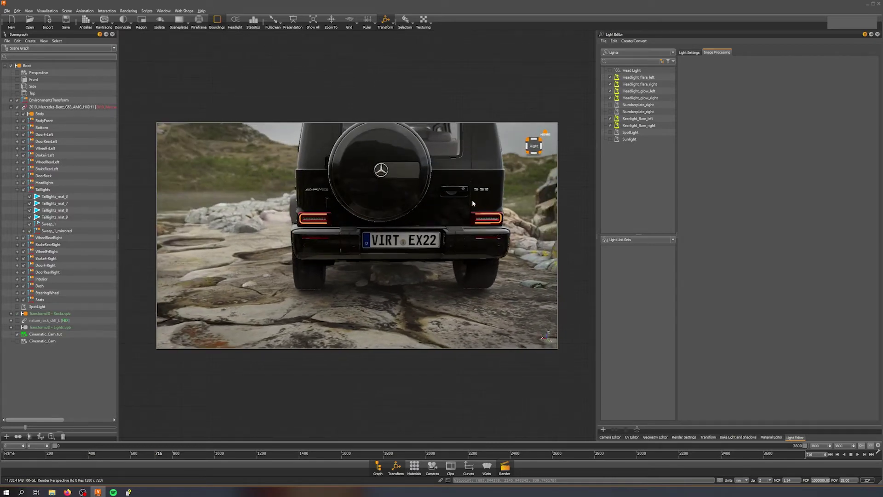
drag(473, 201, 468, 201)
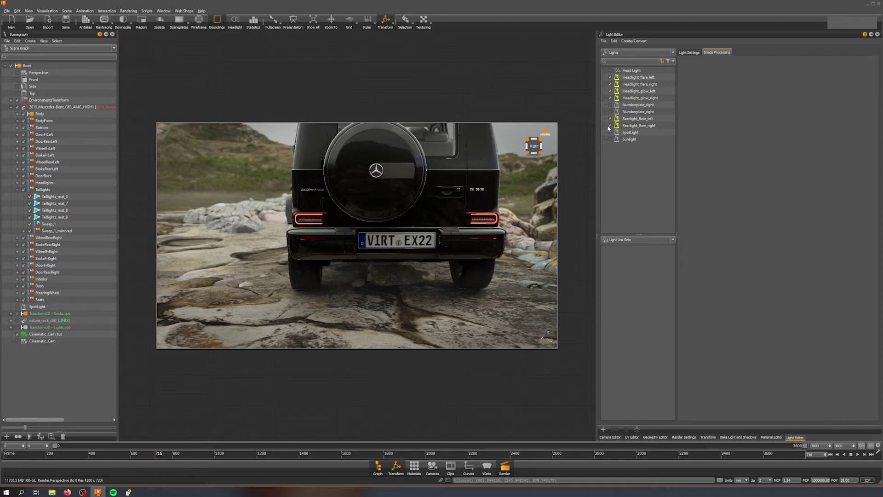
drag(465, 195, 396, 212)
right_click(615, 152)
mouse_move(644, 156)
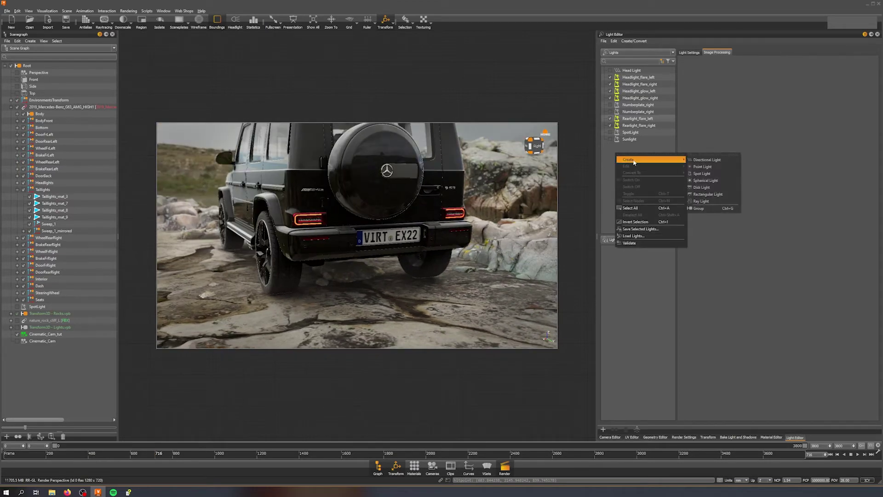
click(713, 171)
drag(327, 268, 277, 308)
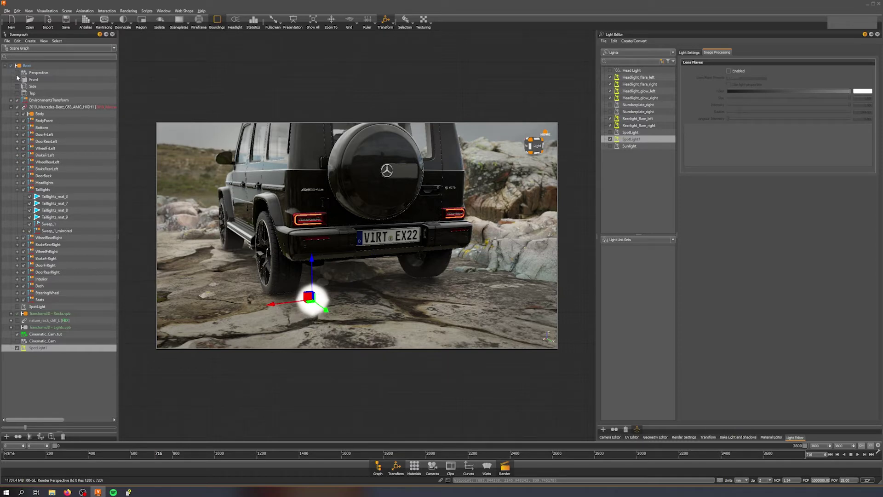
- Switch to the Perspective camera and move SpotLight1 up from the ground to the car's left taillight
click(17, 73)
key(f)
drag(460, 177, 0, 223)
drag(410, 216, 294, 216)
right_drag(377, 138, 404, 201)
middle_drag(404, 201, 358, 248)
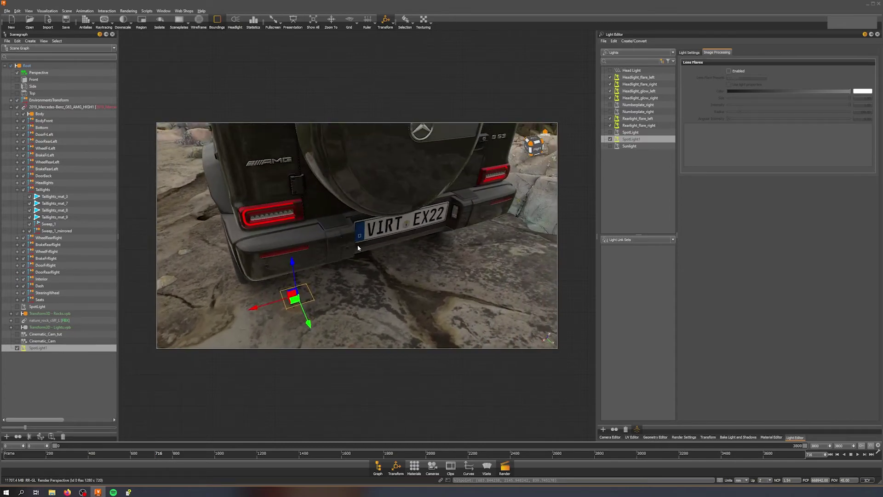
right_drag(358, 248, 325, 281)
drag(325, 281, 393, 235)
right_drag(322, 288, 345, 262)
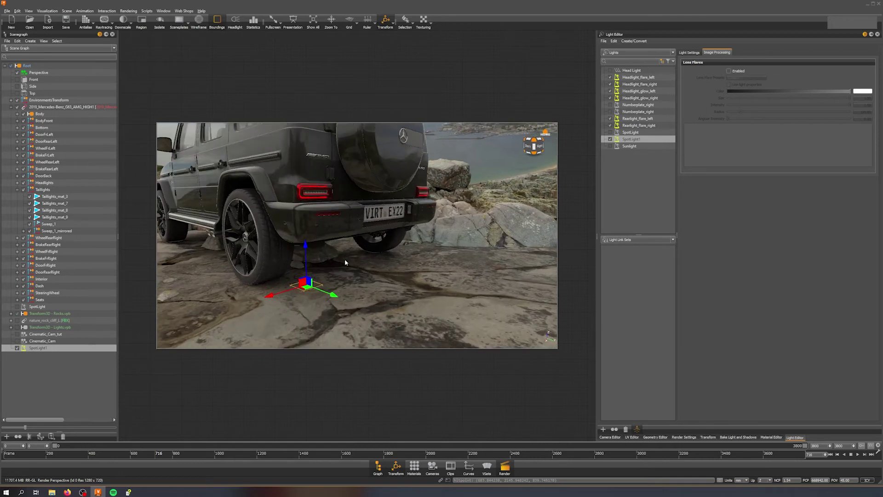
drag(301, 269, 316, 141)
drag(326, 183, 339, 184)
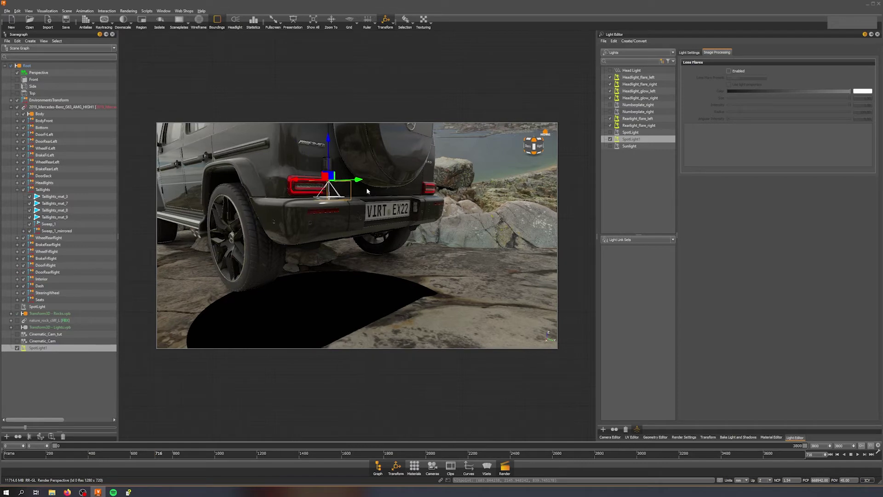
- Rotate SpotLight1 to point backwards from the car and set its X rotation to 90
key(f)
drag(450, 211, 339, 251)
right_drag(339, 251, 348, 210)
drag(348, 209, 327, 159)
key(shift+e)
drag(341, 183, 376, 193)
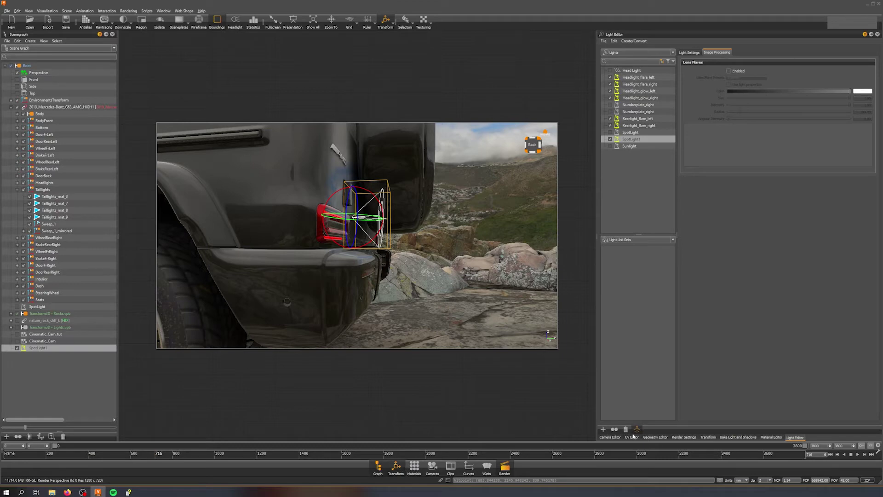
click(712, 439)
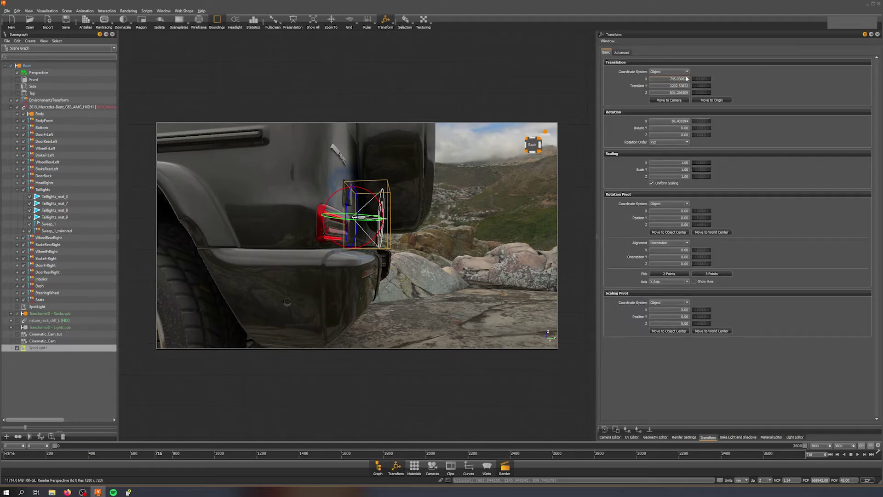
double_click(671, 121)
text(90)
key(Return)
- Move SpotLight1 into position at the left taillight and centre it on the lamp in the rear view
drag(401, 222, 420, 258)
key(w)
drag(362, 224, 151, 182)
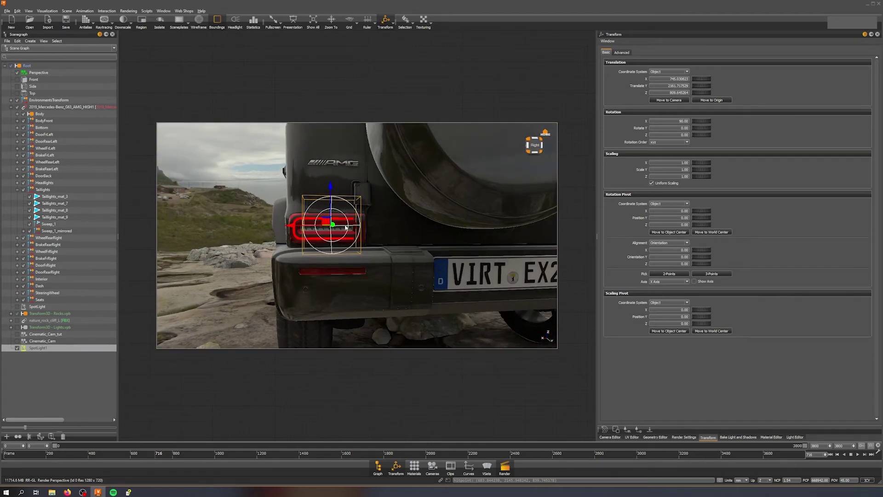
drag(325, 221, 366, 244)
drag(286, 229, 373, 206)
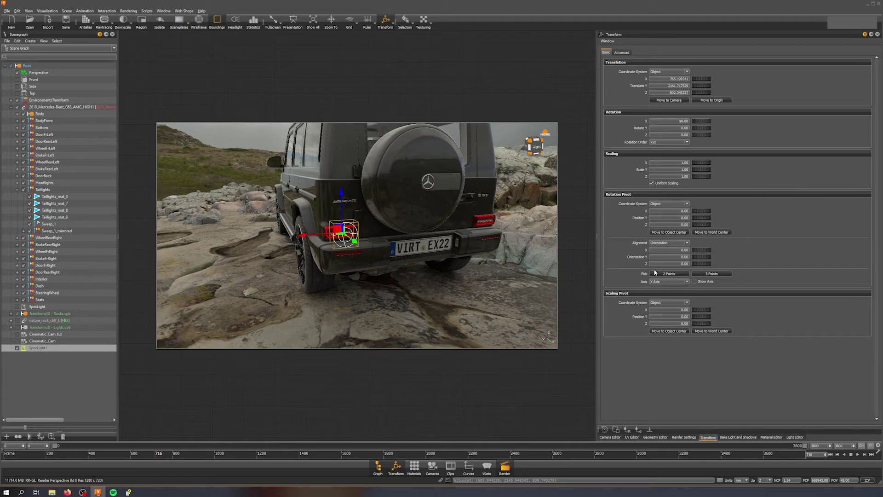
- Rename the new spot light SpotLight1 to Tut_Realight_flare_left in the light list
click(795, 437)
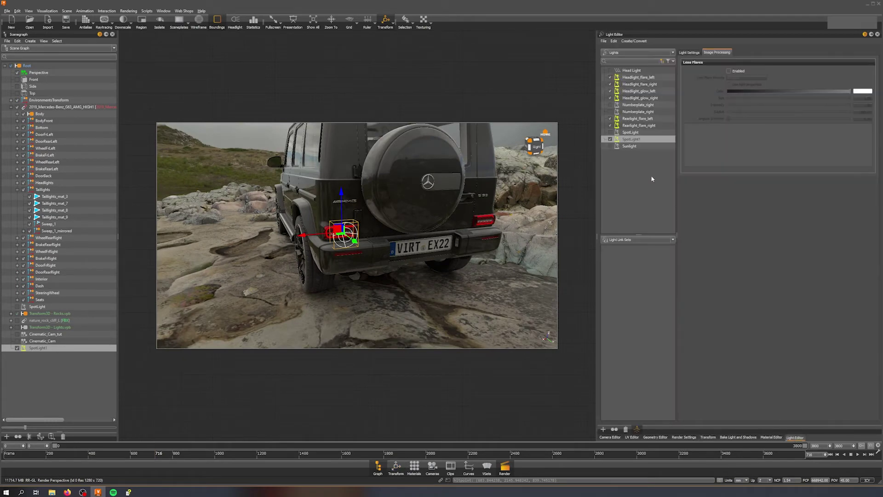
double_click(639, 139)
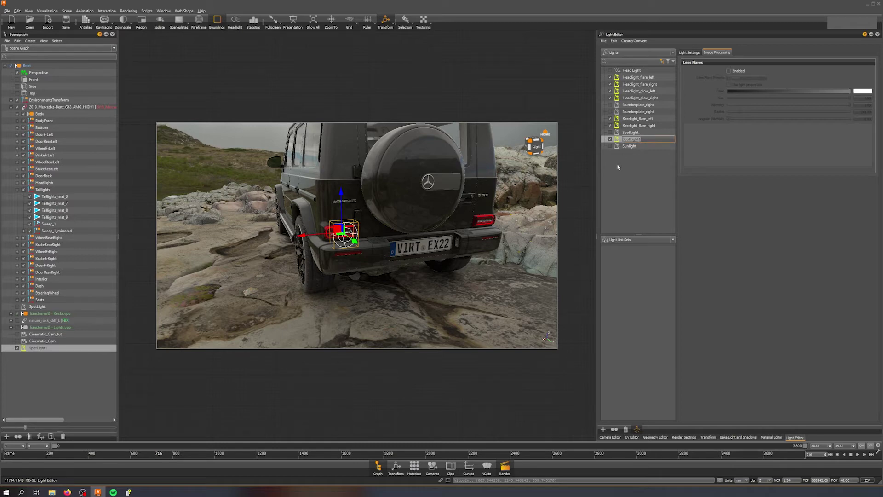
text(Tut_Real)
key(Return)
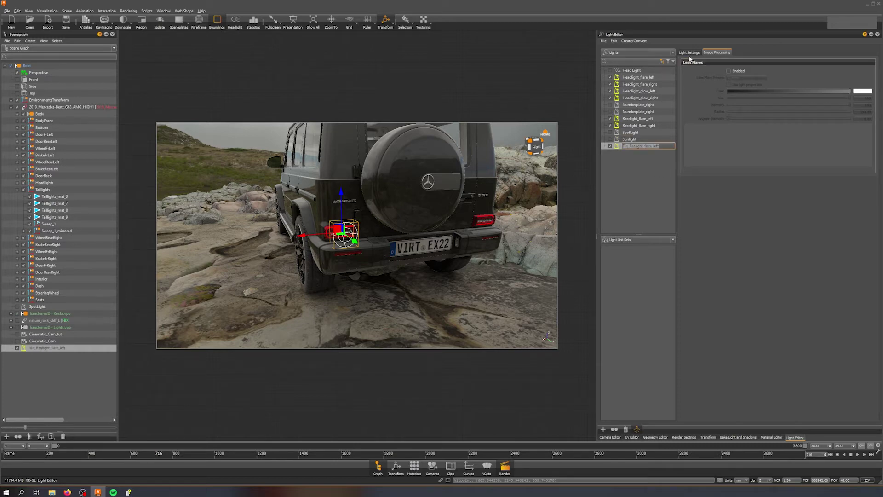
click(641, 148)
click(649, 146)
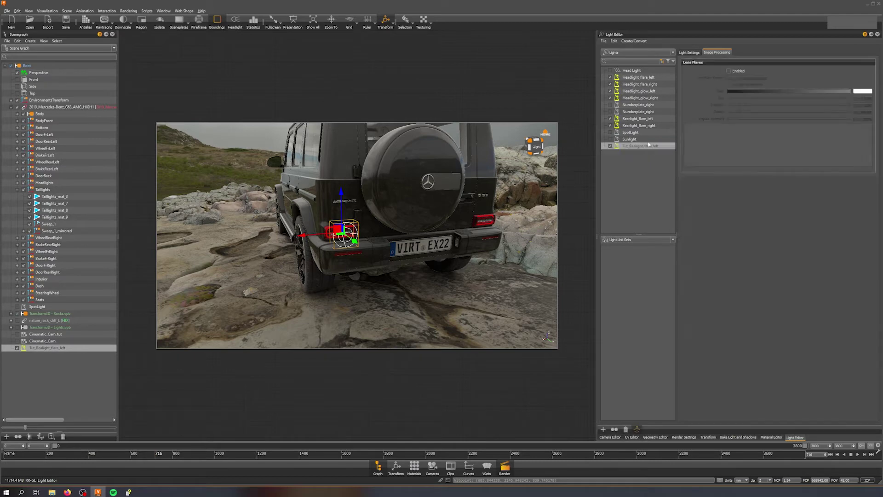
- Turn off Display Light for Tut_Realight_flare_left and deselect it in the scene
click(690, 52)
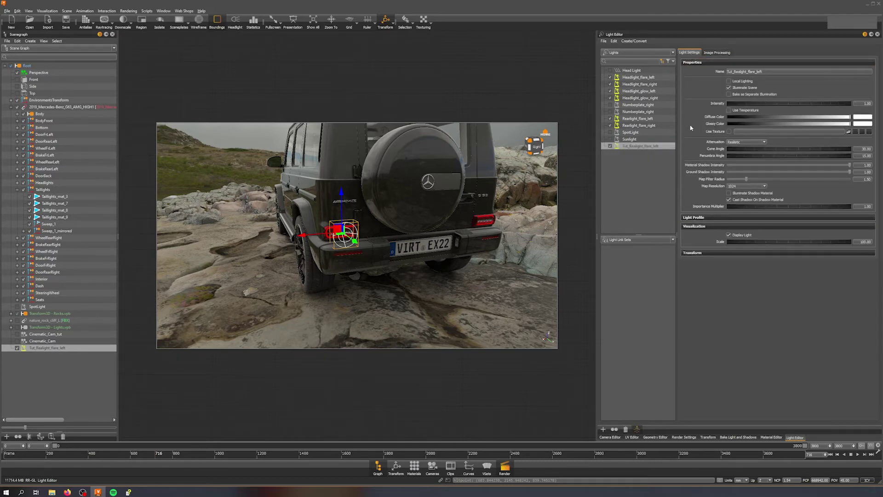
click(730, 235)
click(712, 226)
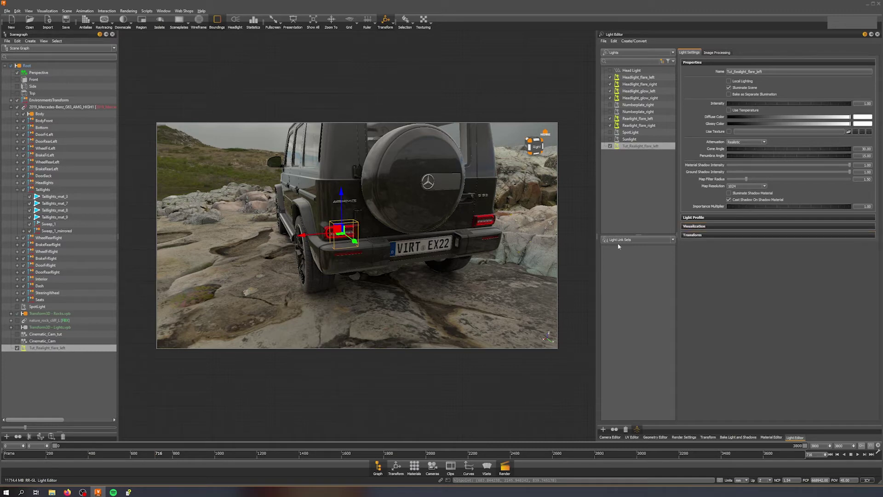
key(shift+d)
drag(410, 223, 449, 222)
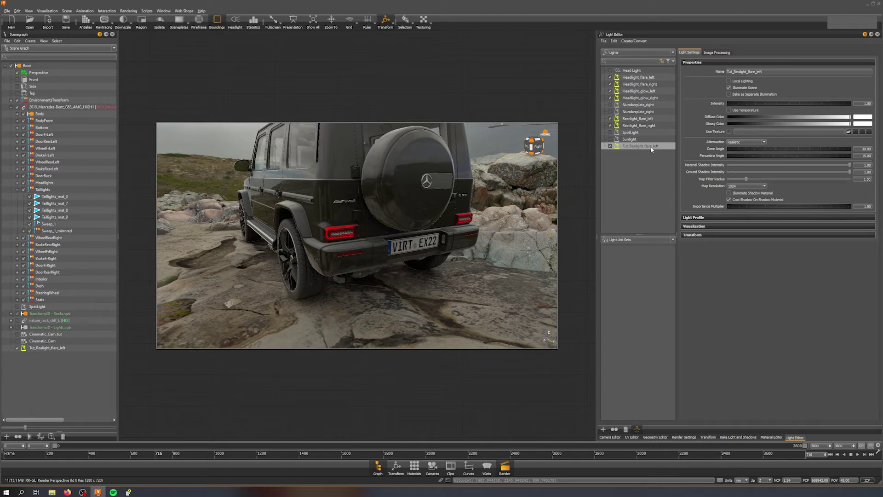
- Turn off Illuminate Scene for Tut_Realight_flare_left and enable its lens flares
click(729, 88)
click(729, 88)
click(729, 87)
click(716, 53)
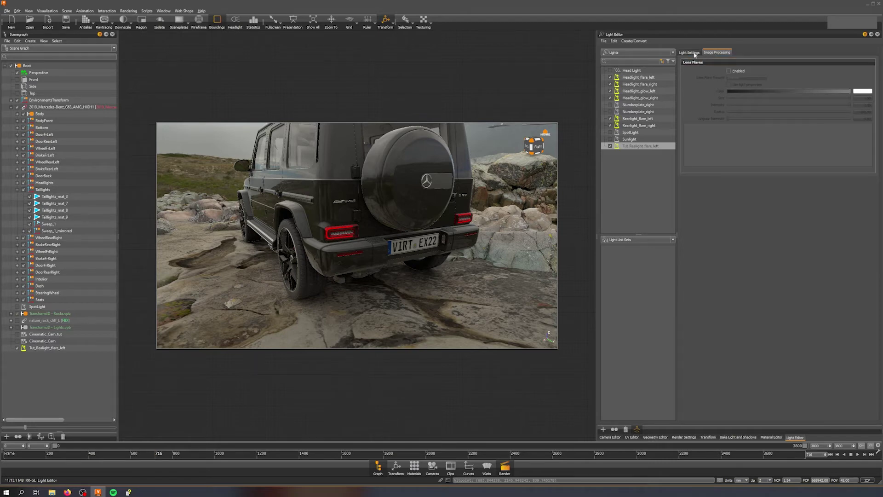
click(729, 72)
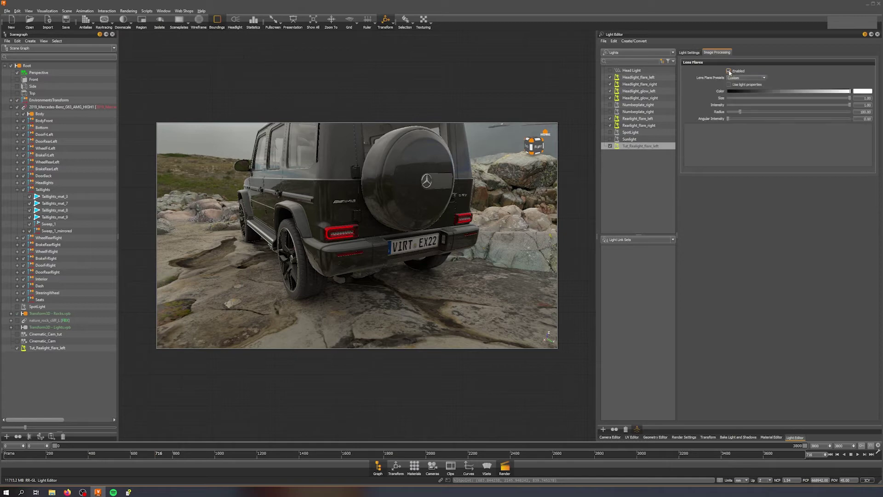
drag(439, 219, 383, 215)
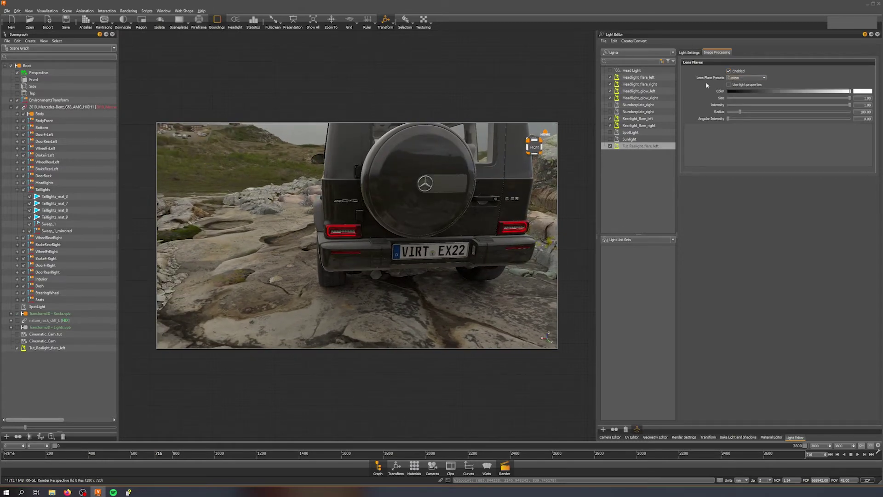
- Examine the available lens flare presets and the element types that can be created for a custom flare
click(744, 77)
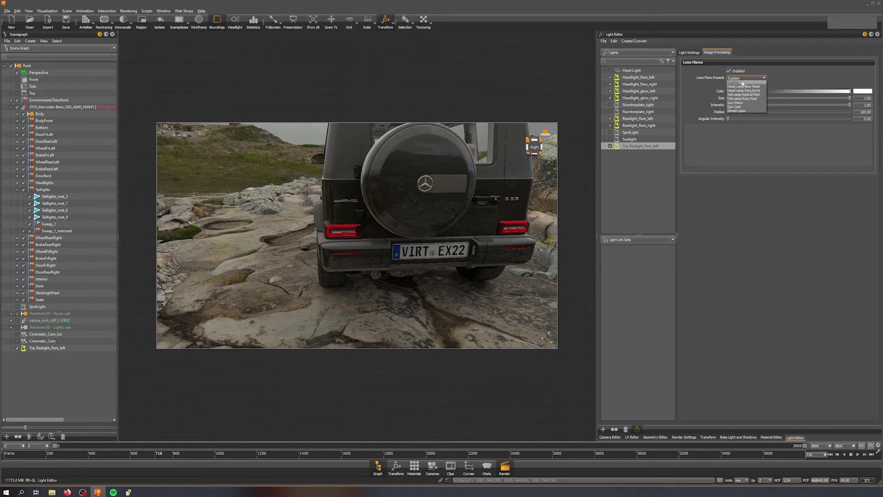
click(713, 80)
right_click(712, 145)
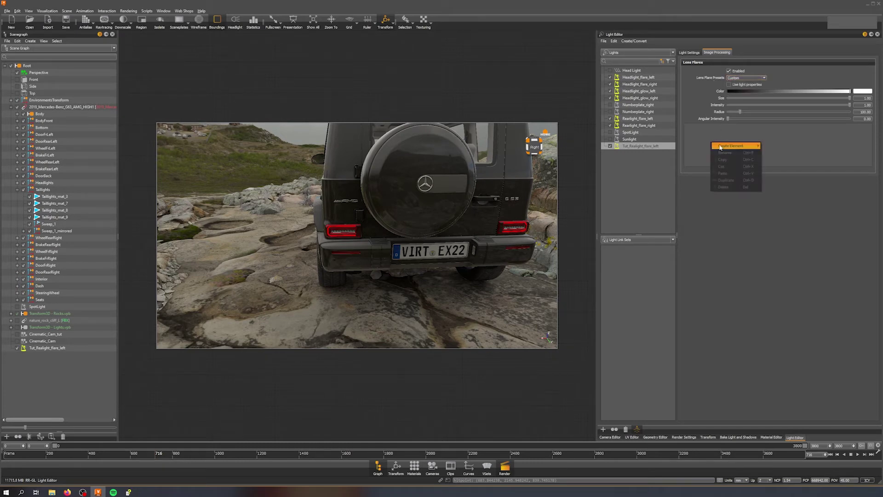
mouse_move(745, 146)
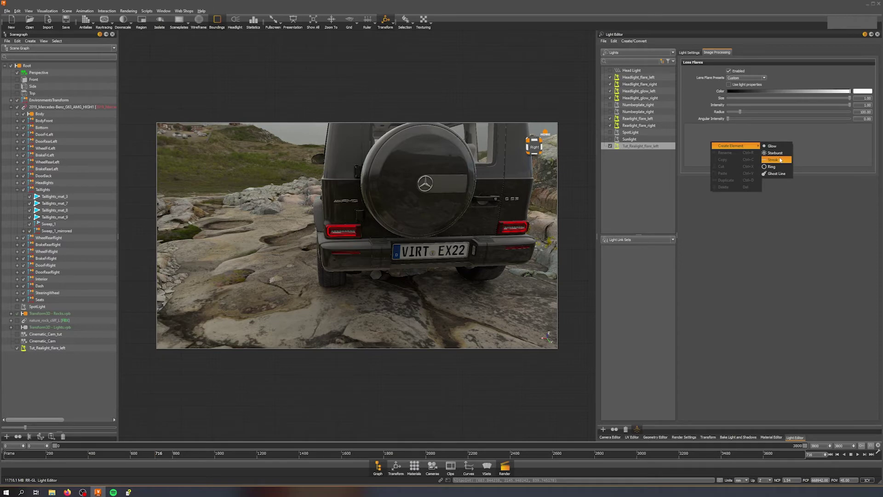
click(834, 145)
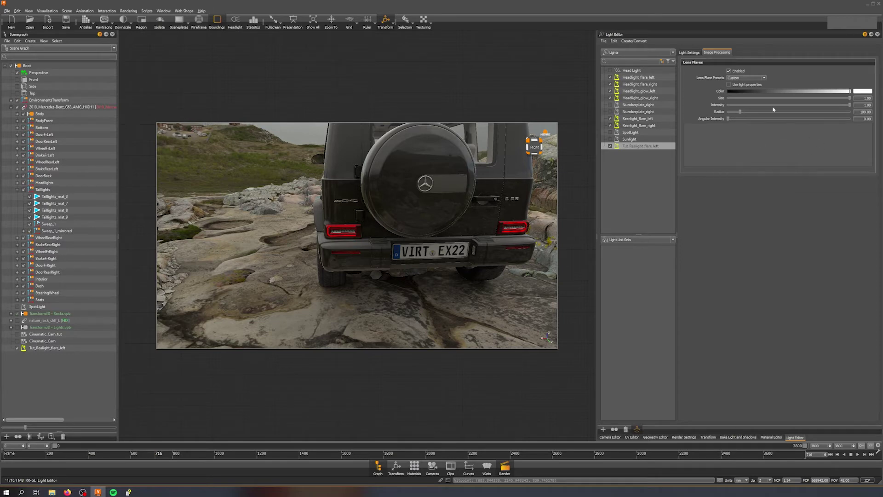
click(757, 79)
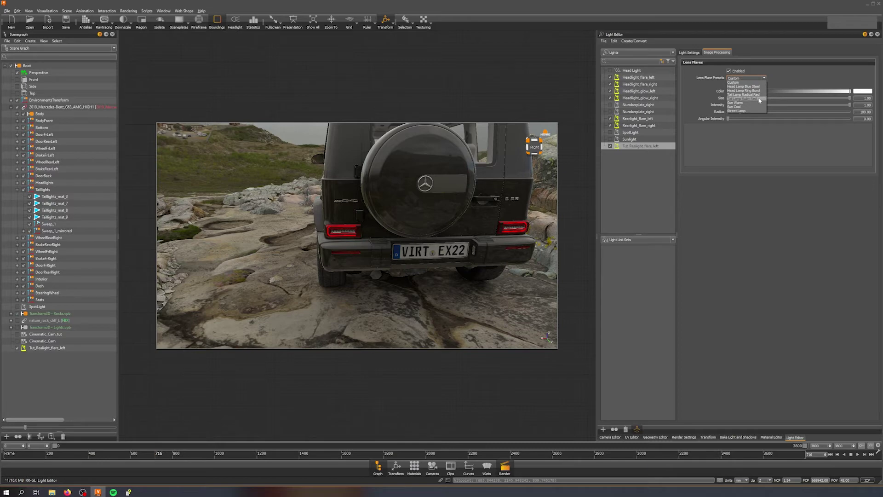
click(792, 76)
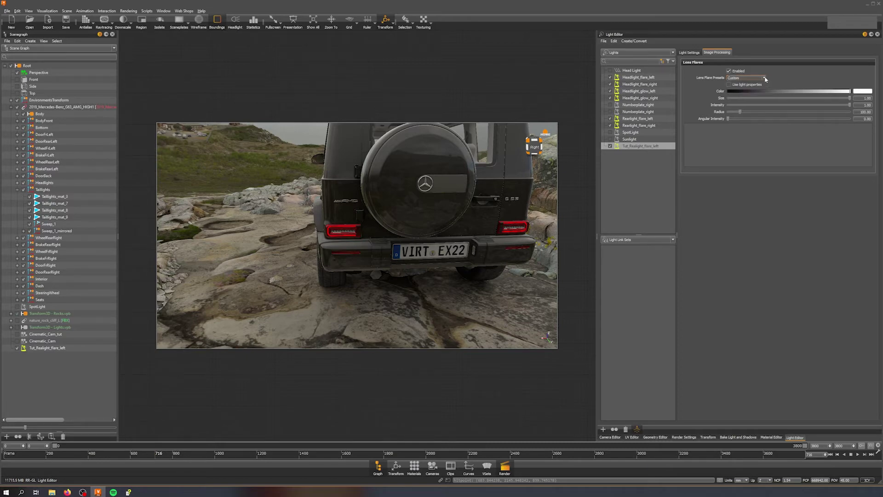
- Apply the Tail Lamp Ruby Red lens flare preset to the light, switching it to Custom to expose its elements
click(765, 78)
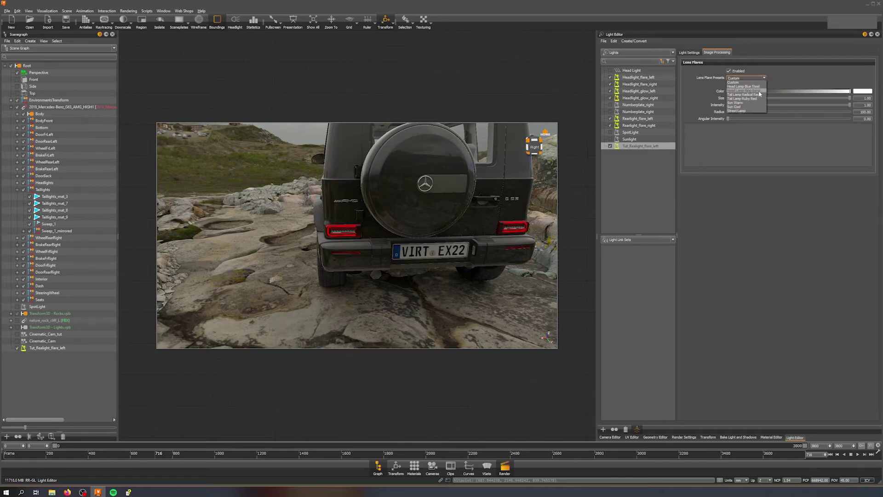
click(760, 94)
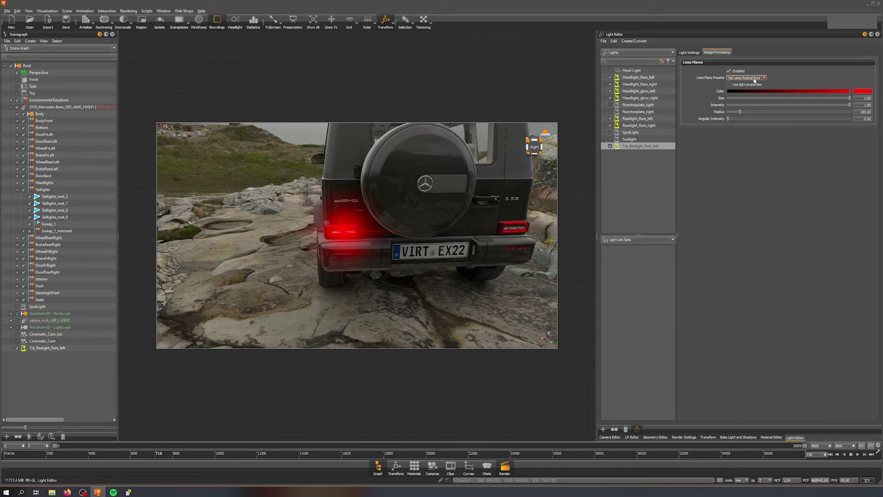
scroll(755, 79, down, 1)
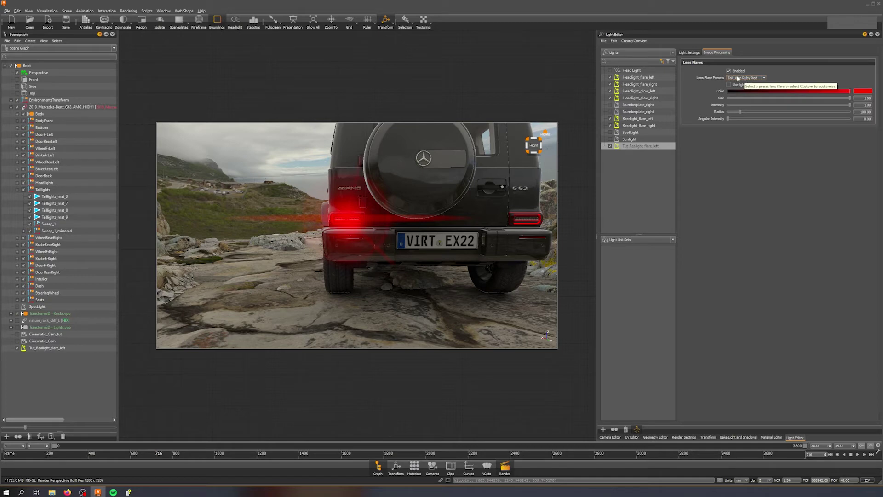
click(742, 78)
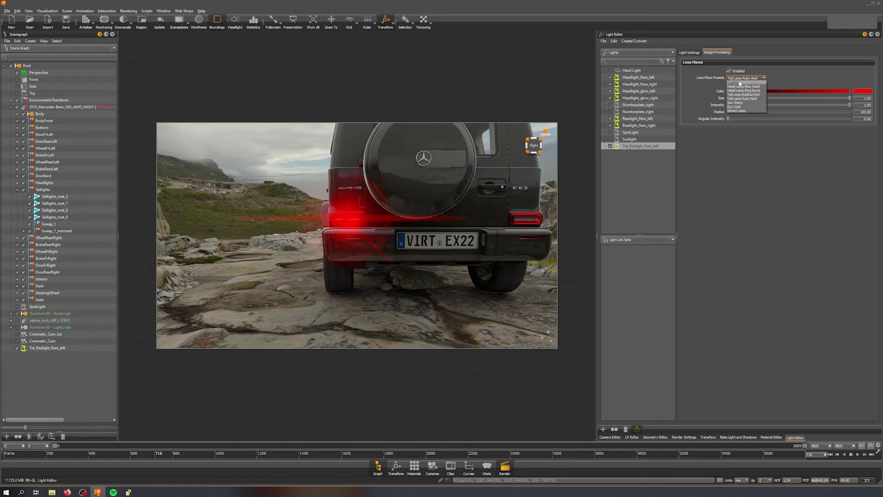
click(740, 83)
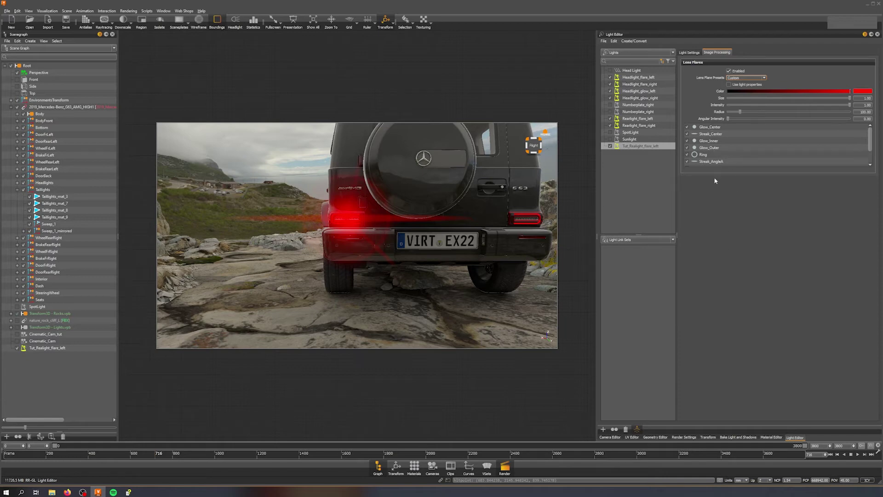
- Inspect the flare's element list and Ring settings, and check how the flare looks from different viewing angles
click(754, 79)
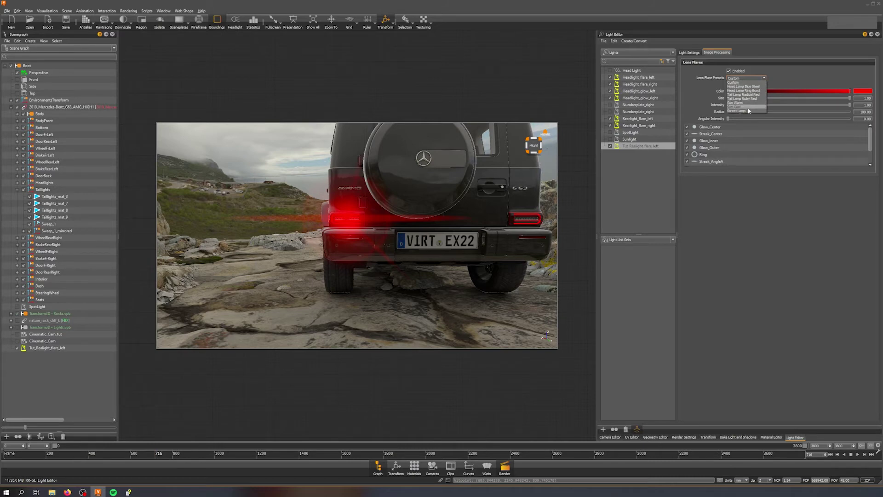
click(762, 77)
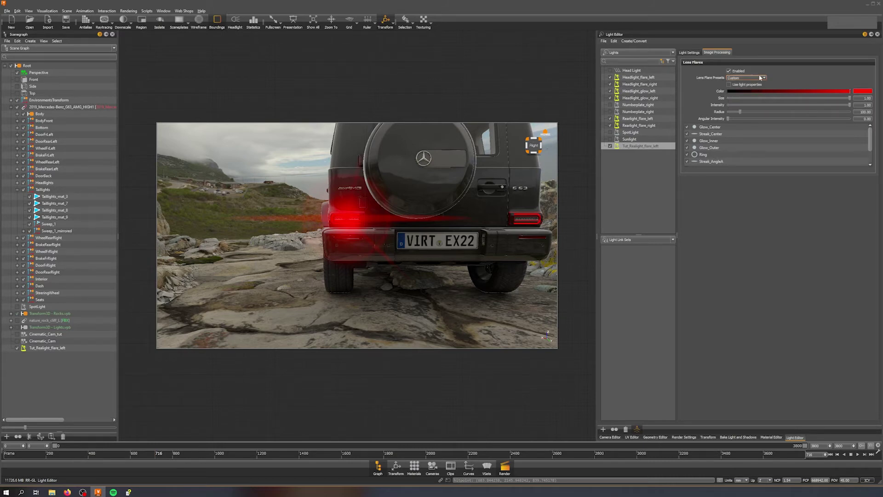
scroll(710, 138, down, 1)
click(710, 134)
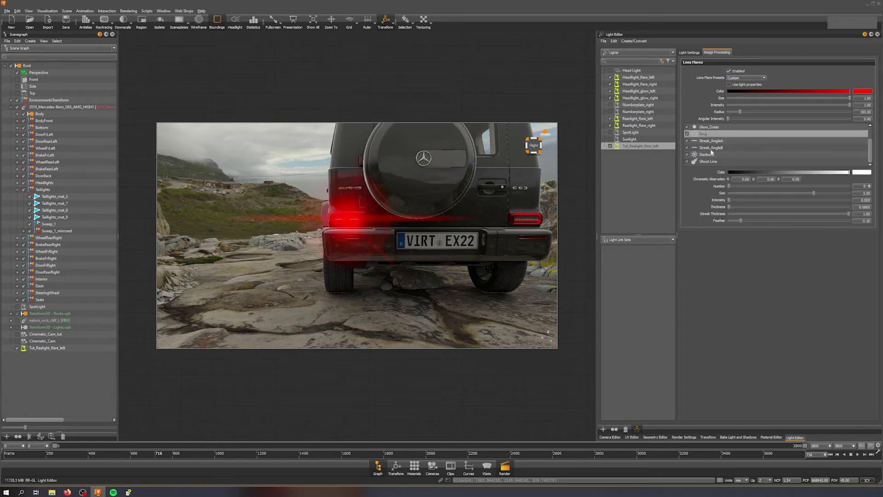
scroll(713, 149, up, 1)
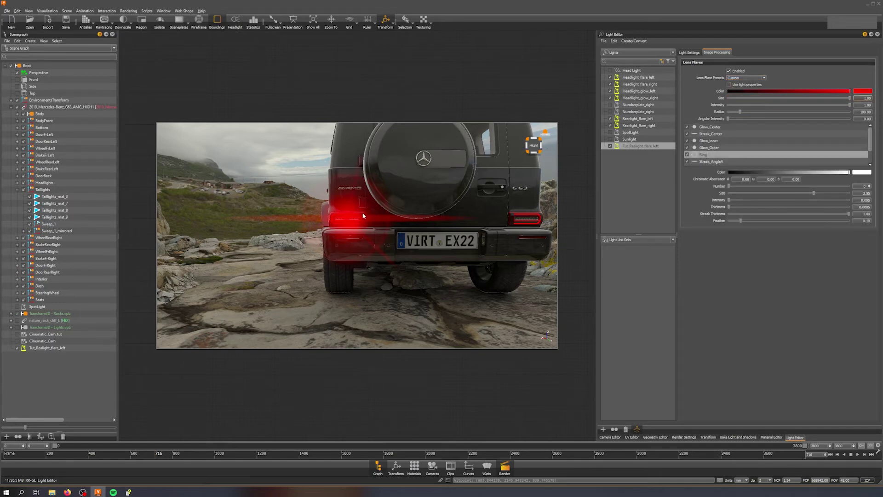
middle_drag(381, 223, 211, 226)
drag(212, 227, 389, 230)
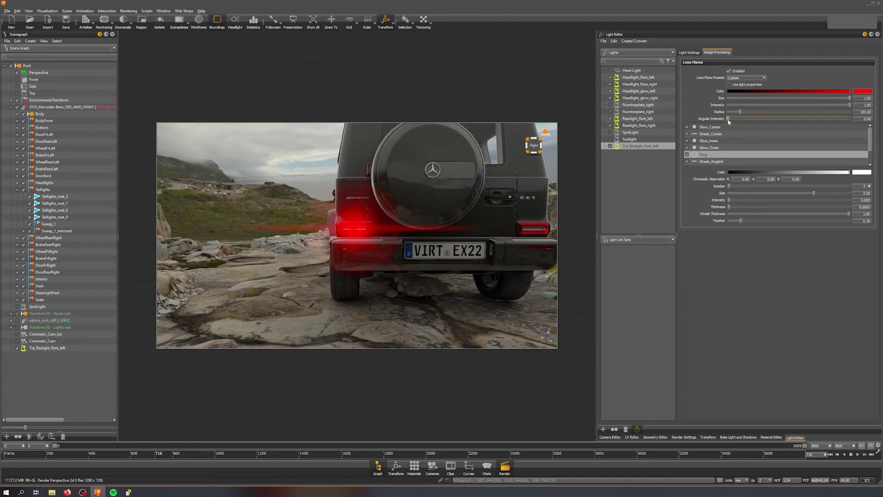
- Set the lens flare's Angular Intensity to 1.00
drag(729, 121, 755, 122)
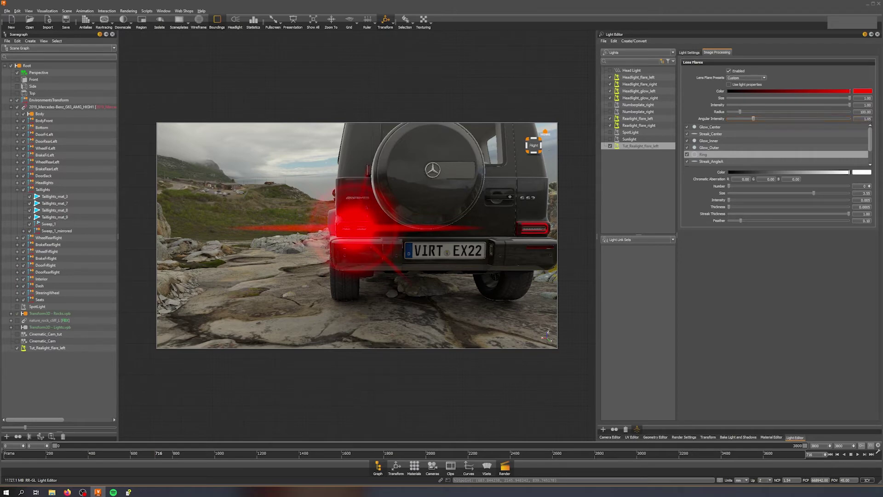
text(00)
key(Return)
middle_drag(457, 222, 689, 209)
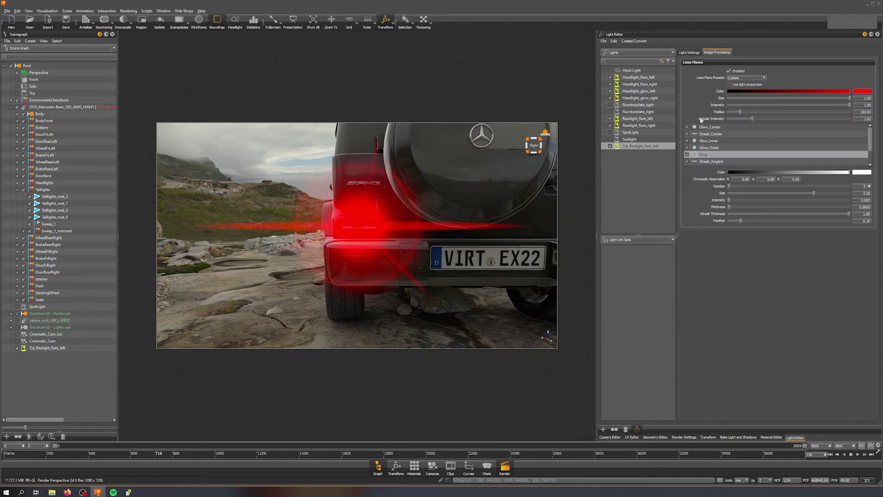
- Reduce the lens flare's overall Intensity to 0.20
drag(852, 107, 758, 119)
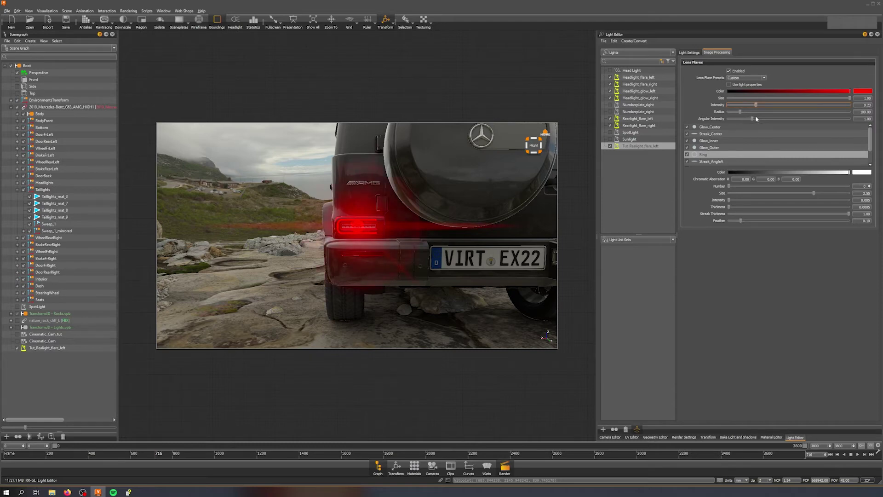
click(859, 104)
text(20)
key(Return)
- Examine the flare at the left taillight from several angles and distances
drag(418, 242, 331, 231)
middle_drag(330, 230, 398, 231)
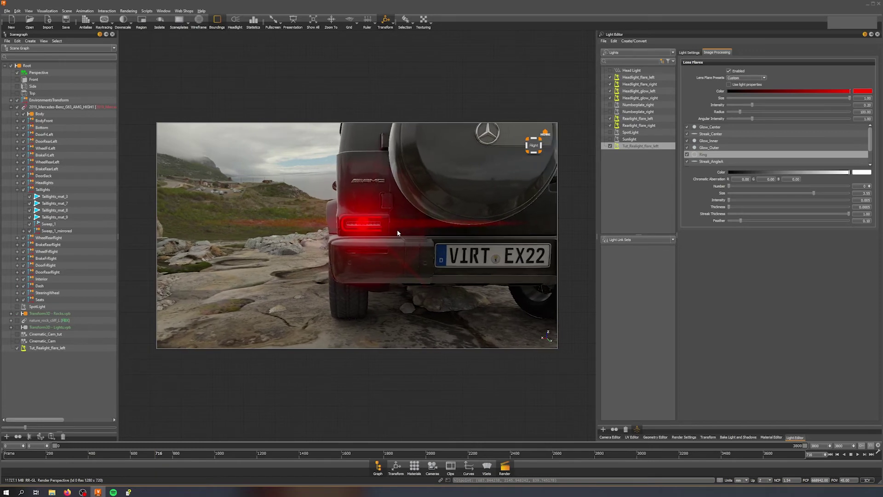
drag(398, 234, 403, 235)
right_drag(413, 194, 394, 222)
drag(395, 225, 413, 201)
scroll(393, 241, up, 1)
scroll(393, 239, down, 7)
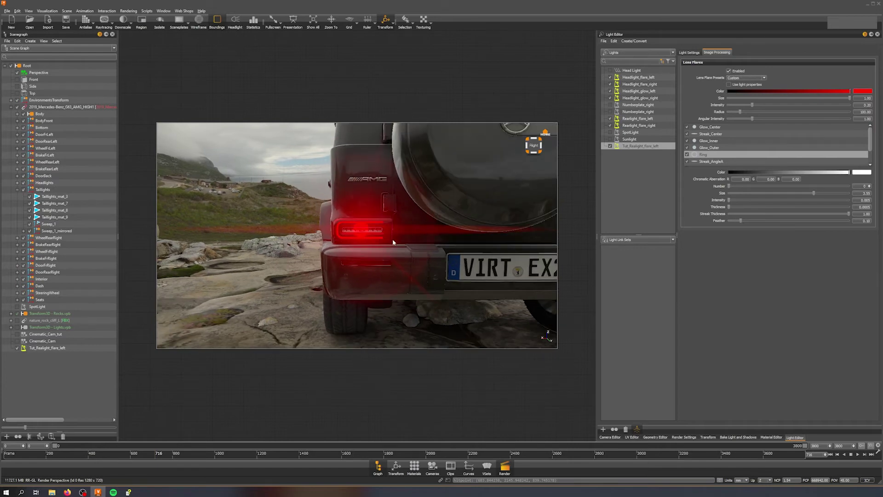
drag(390, 237, 396, 234)
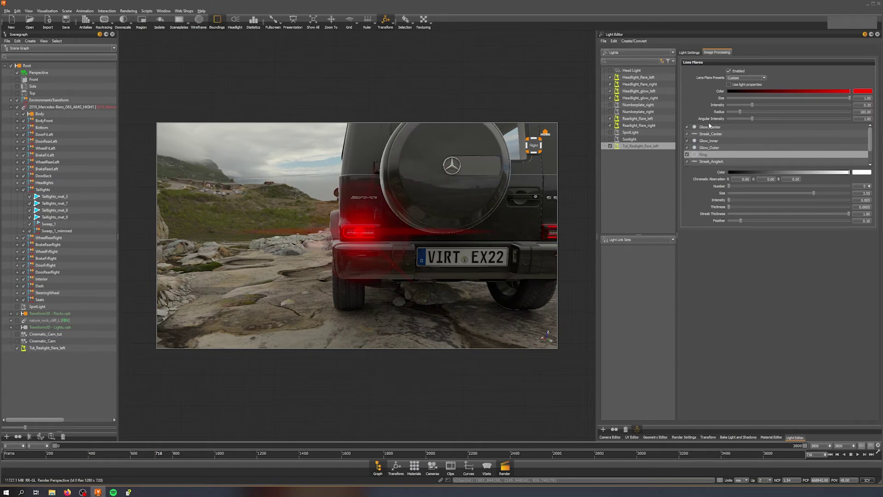
- Disable the Glow_Center, Streak_AngleA, Streak_AngleB and Starburst elements of the lens flare
mouse_move(850, 98)
mouse_down()
mouse_move(810, 98)
mouse_move(851, 100)
mouse_up()
scroll(712, 138, down, 1)
scroll(713, 138, up, 3)
click(717, 131)
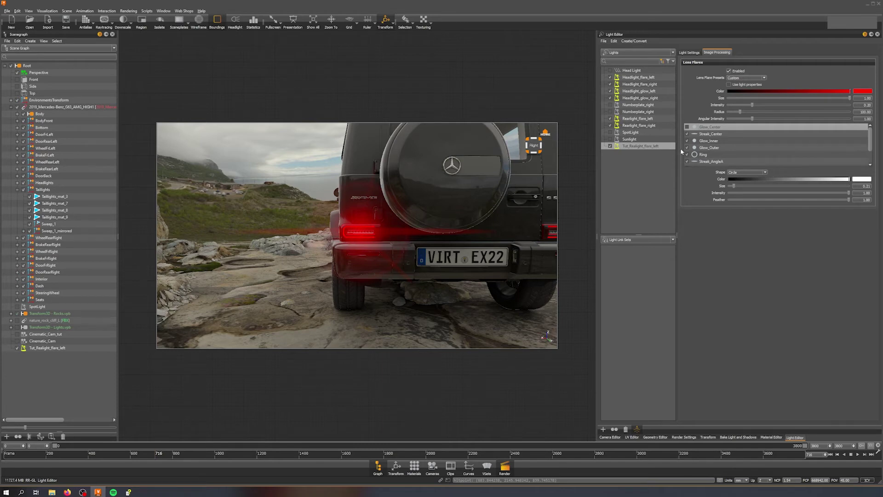
drag(363, 200, 406, 225)
scroll(376, 219, down, 3)
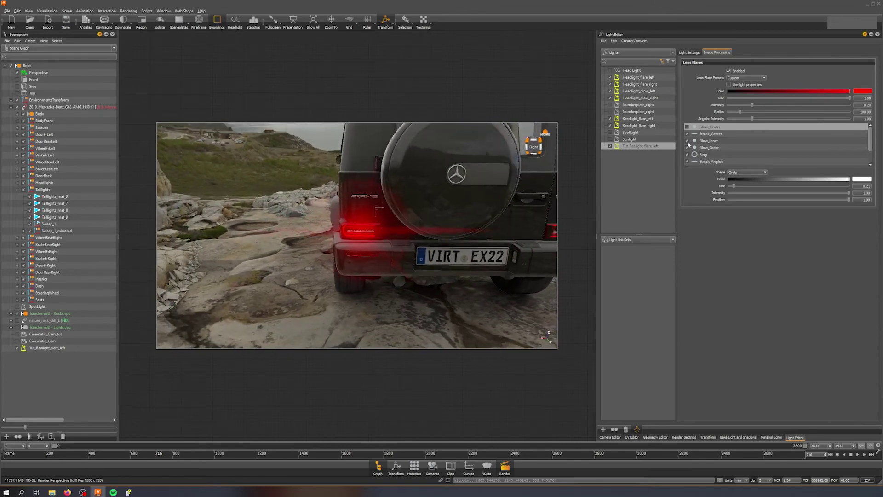
scroll(690, 143, down, 1)
click(686, 140)
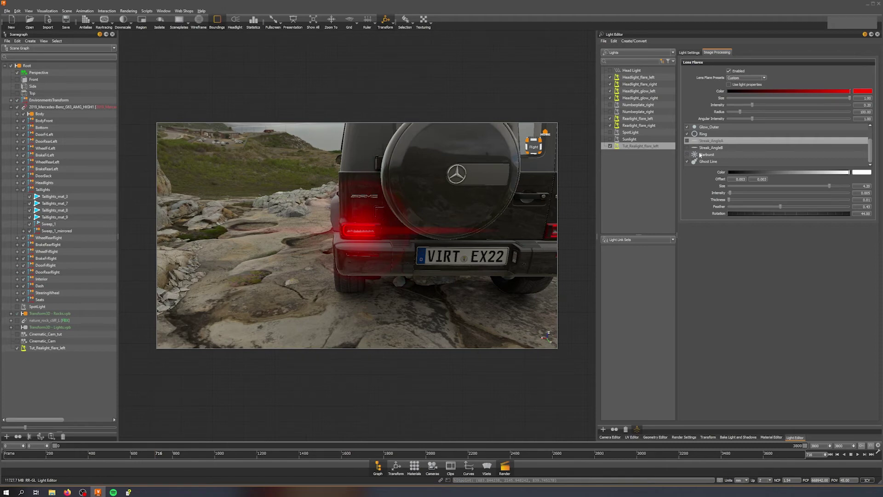
- Change the shape of the lens flare's Glow_Inner element from Circle to Quad
scroll(724, 158, up, 1)
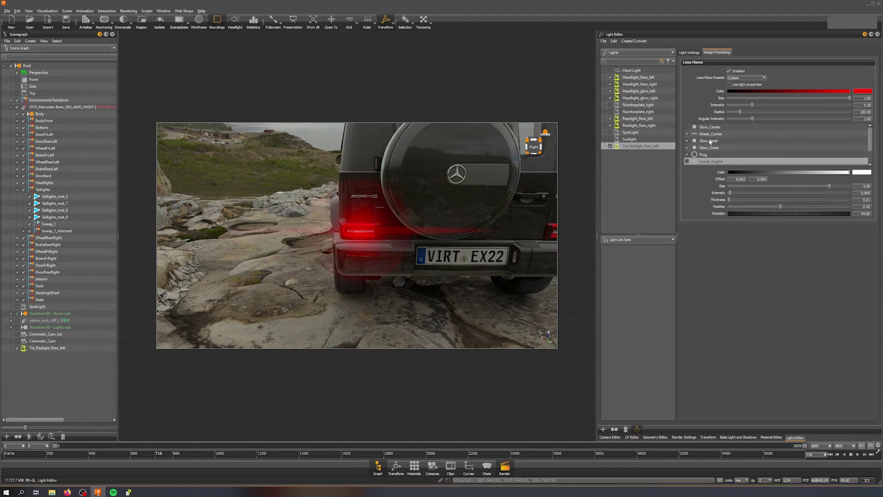
drag(400, 206, 418, 213)
mouse_move(418, 213)
right_down()
mouse_move(415, 187)
mouse_move(419, 217)
right_up()
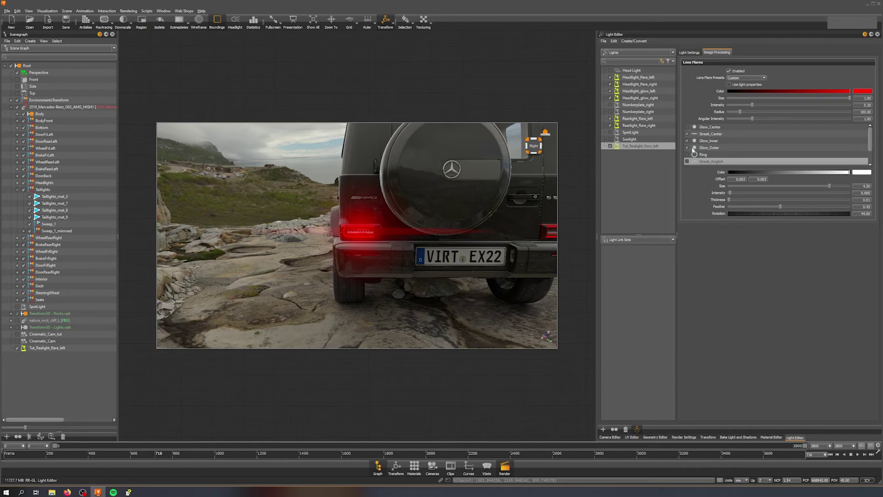
click(718, 148)
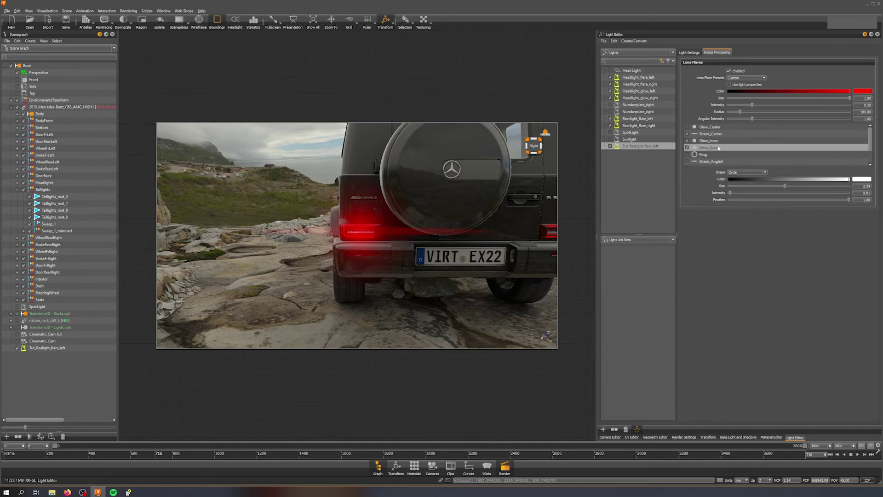
click(711, 141)
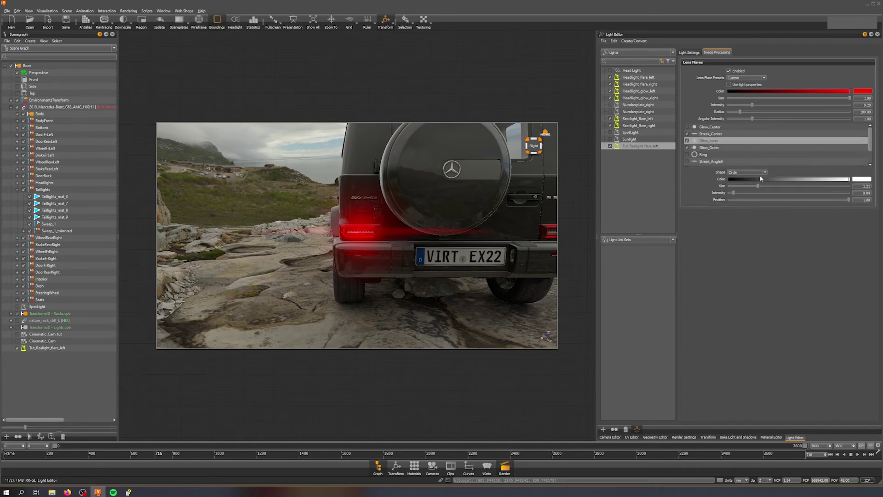
click(759, 174)
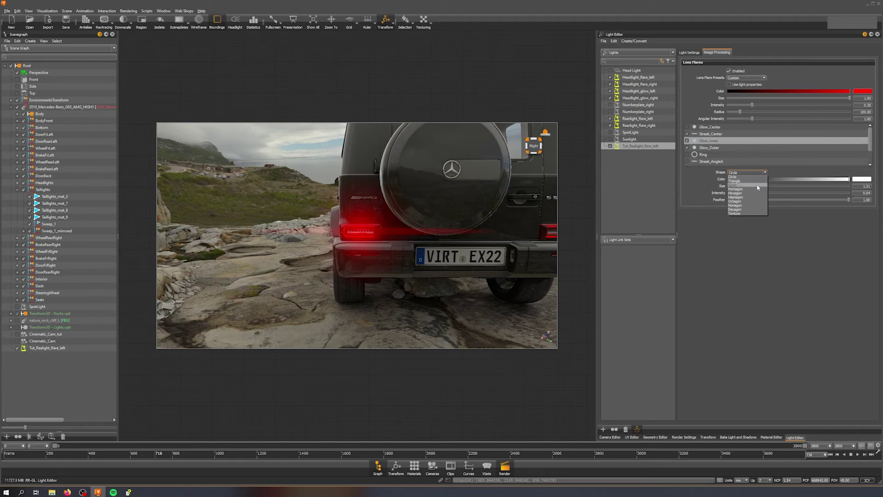
click(758, 185)
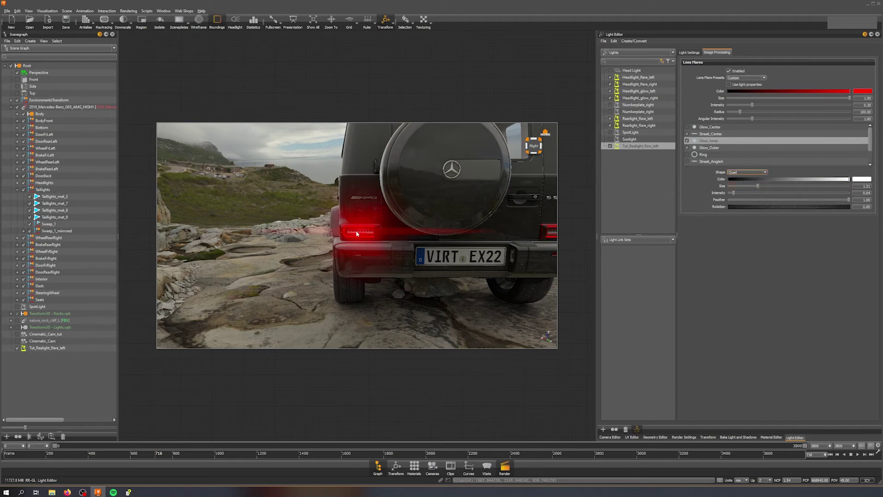
mouse_move(365, 241)
mouse_down()
mouse_move(481, 249)
mouse_move(445, 272)
mouse_move(371, 246)
mouse_up()
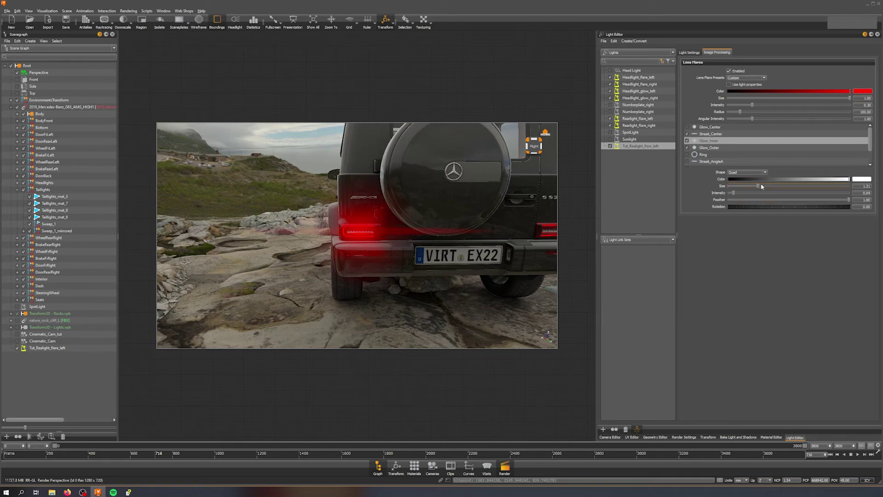
- Set the Glow_Inner element's size to 0.89 and its intensity to 0.03
drag(759, 187, 752, 187)
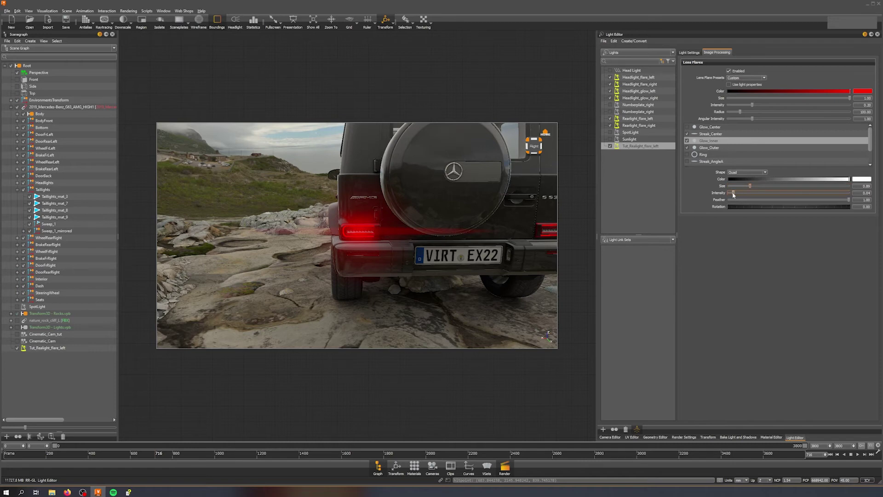
drag(465, 224, 454, 217)
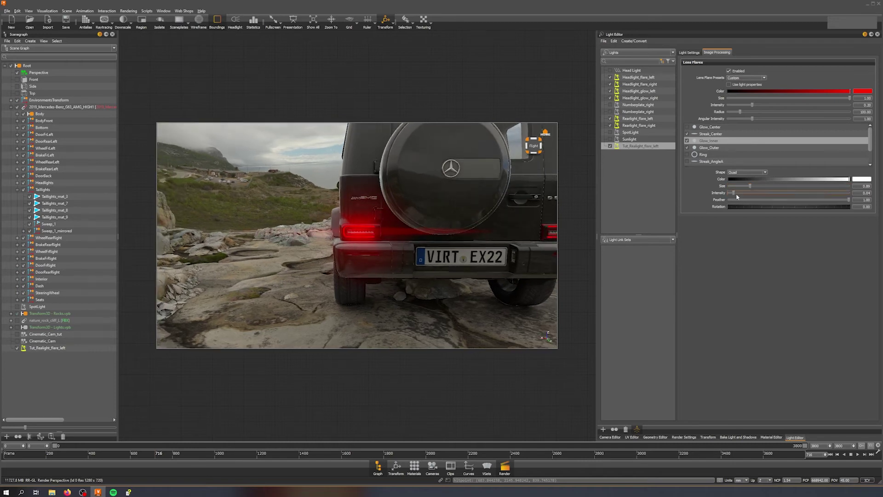
drag(734, 193, 732, 194)
mouse_move(384, 232)
mouse_down()
mouse_move(536, 228)
mouse_move(359, 230)
mouse_move(408, 228)
mouse_move(386, 234)
mouse_up()
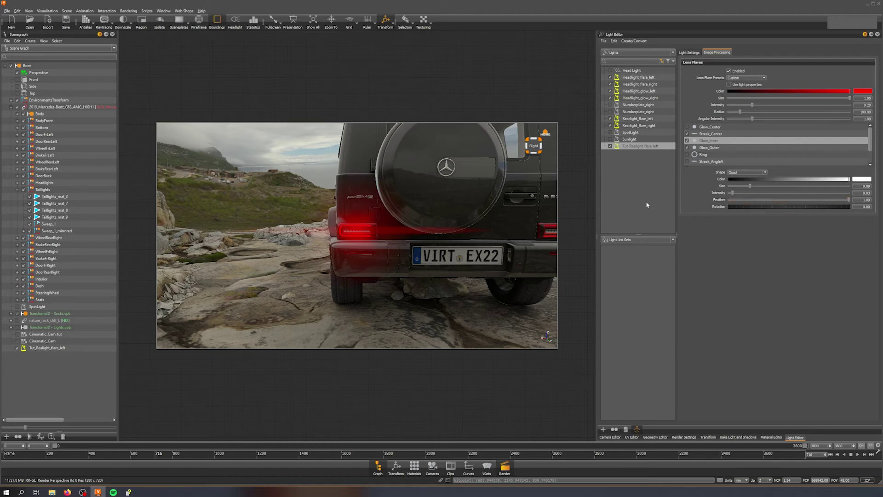
- Change the shape of the lens flare's Glow_Outer element to Quad, keeping the element enabled
click(715, 147)
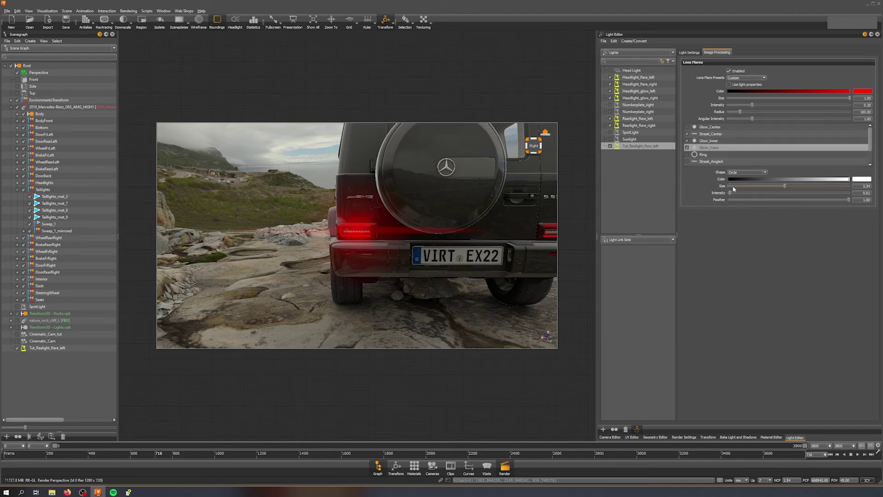
click(687, 148)
click(738, 173)
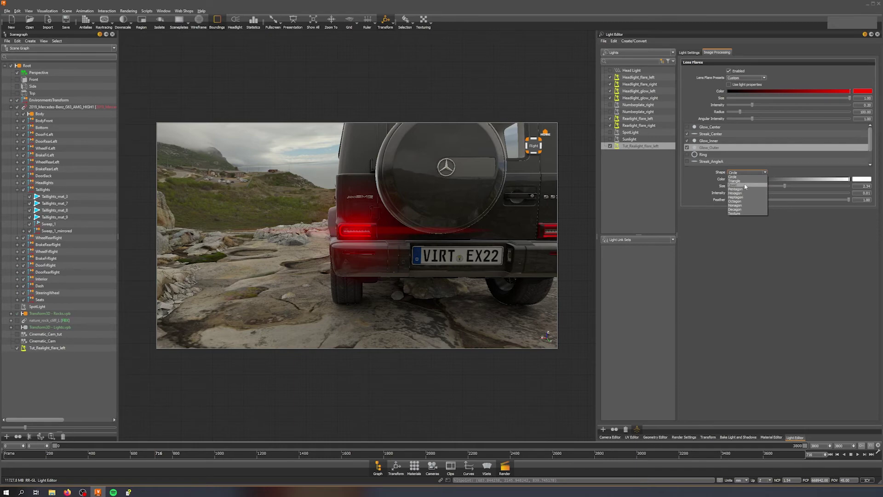
click(746, 186)
drag(394, 228, 523, 212)
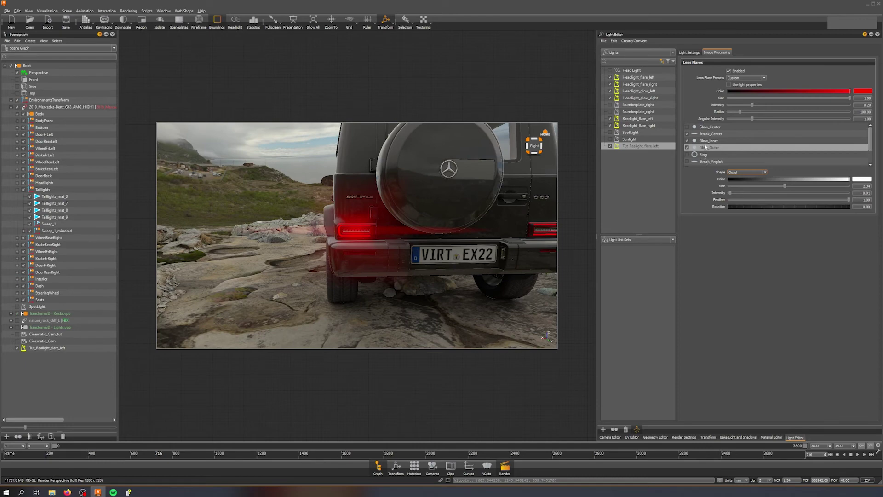
- Disable the Streak_Center element of the lens flare and check the left taillight from further away
click(687, 133)
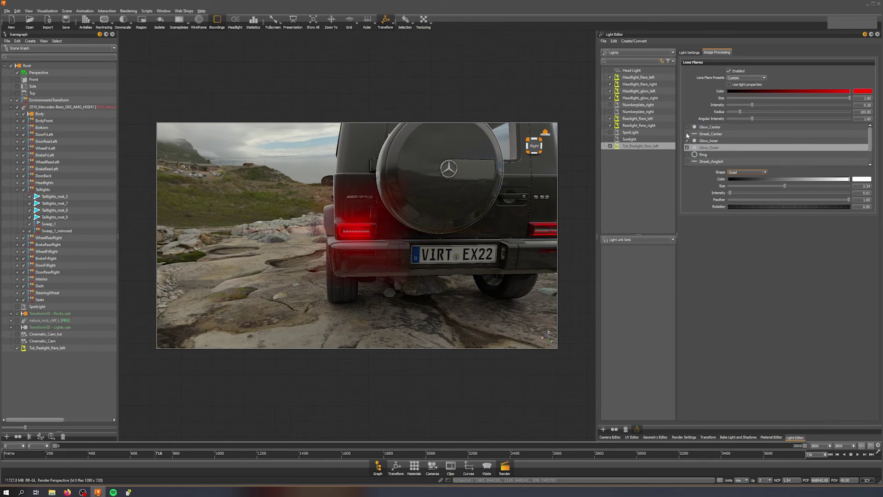
mouse_move(394, 235)
mouse_down()
mouse_move(510, 251)
mouse_move(421, 259)
mouse_move(410, 233)
mouse_move(395, 236)
mouse_move(407, 240)
mouse_move(314, 238)
mouse_move(355, 221)
mouse_up()
scroll(394, 236, down, 5)
scroll(401, 233, up, 3)
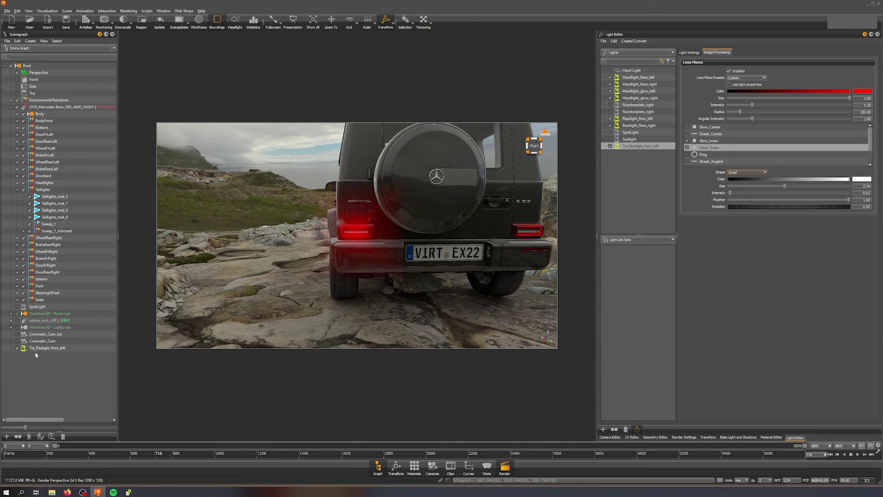
- Shift the left rear flare light slightly outward along its horizontal axis to line it up with the left taillight
click(51, 348)
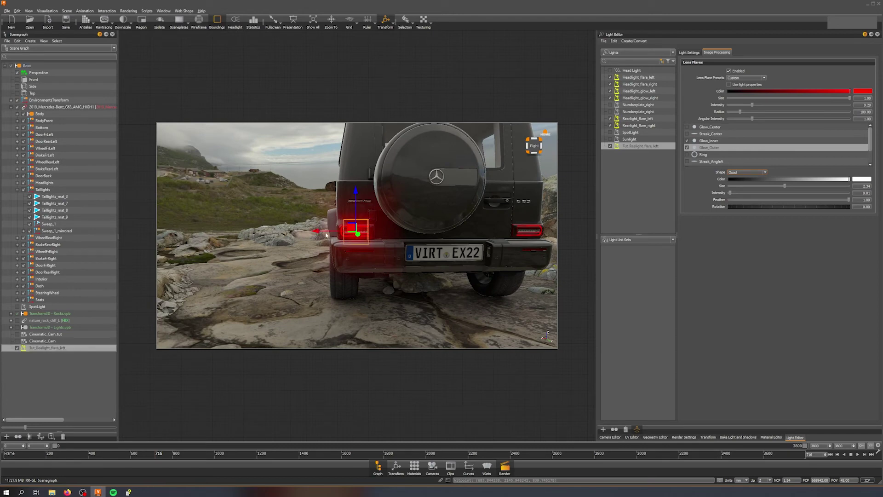
drag(320, 233, 319, 233)
drag(398, 243, 390, 240)
key(Escape)
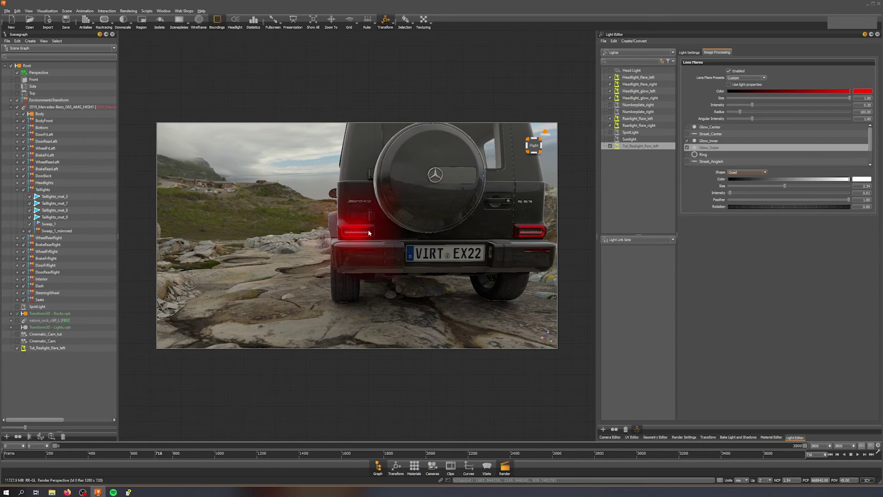
click(55, 348)
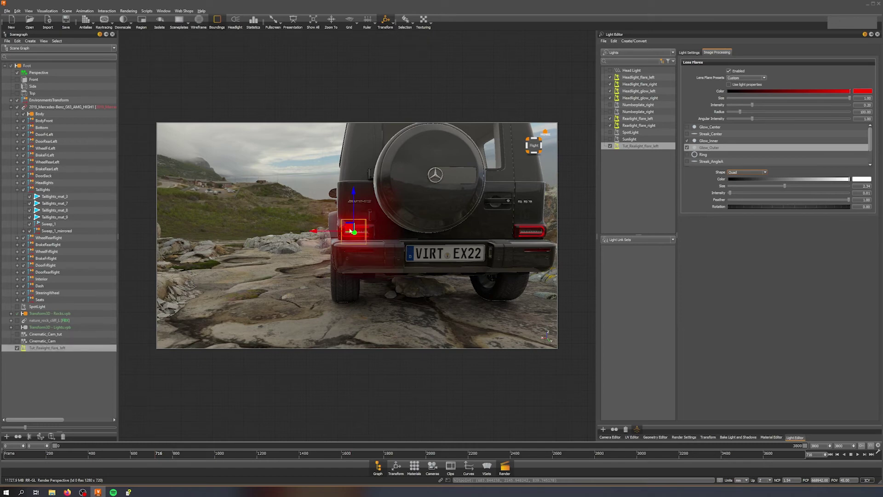
drag(328, 231, 327, 230)
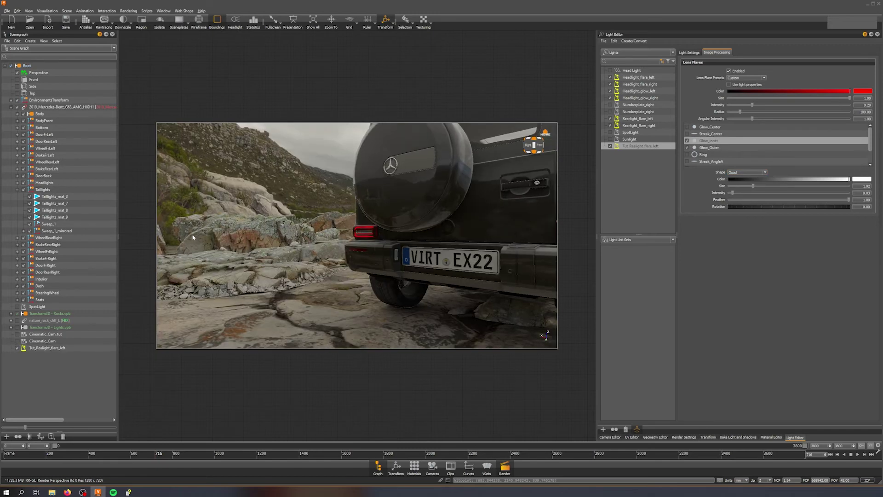
- Switch the view to the Cinematic_Cam_tut camera and frame the car's rear lights
drag(193, 238, 381, 232)
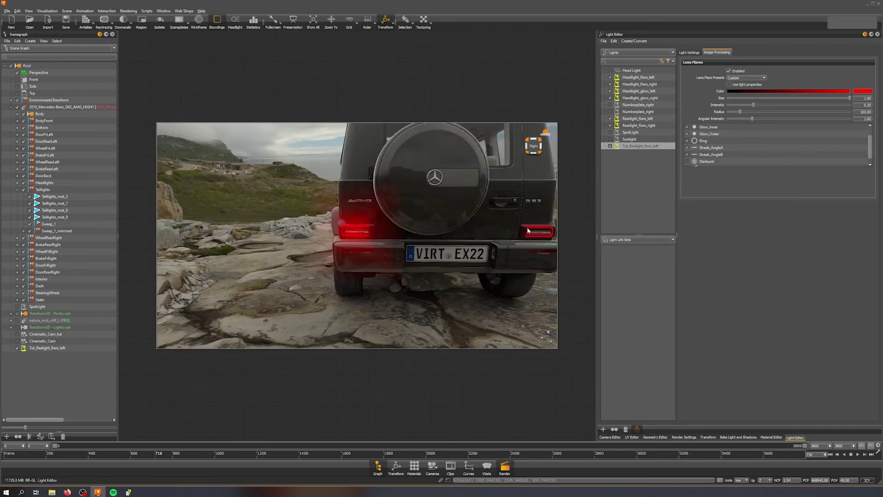
scroll(714, 162, up, 1)
mouse_move(437, 285)
right_down()
mouse_move(443, 213)
mouse_move(451, 291)
right_up()
mouse_move(386, 234)
mouse_down()
mouse_move(522, 247)
mouse_move(318, 258)
mouse_move(253, 222)
mouse_move(538, 230)
mouse_move(234, 228)
mouse_move(341, 225)
mouse_move(424, 187)
mouse_move(477, 247)
mouse_move(386, 235)
mouse_up()
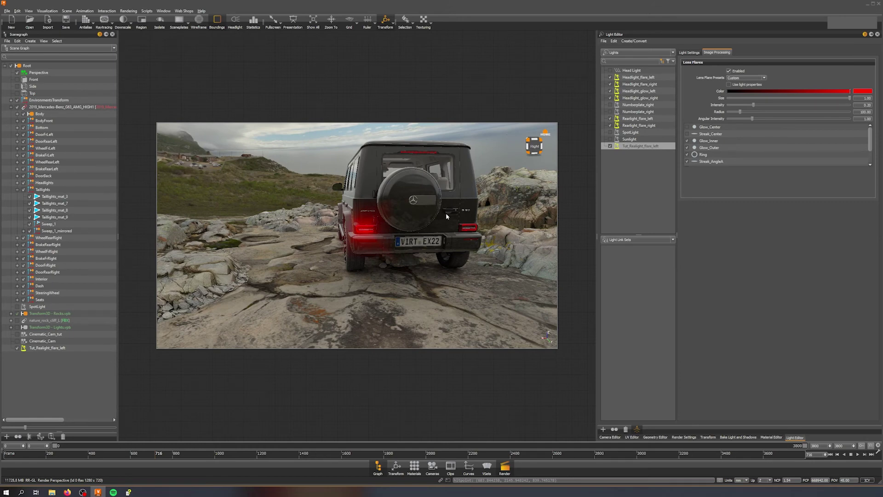
click(17, 335)
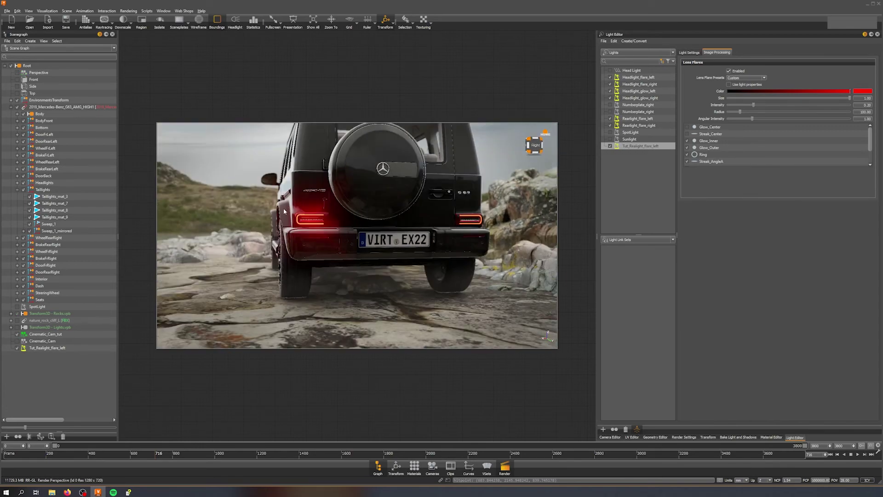
right_drag(307, 234, 316, 239)
middle_drag(316, 221, 446, 231)
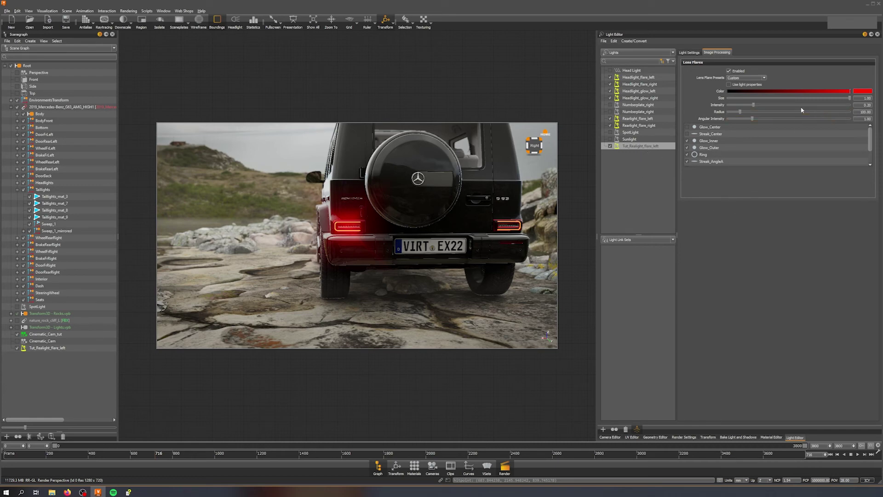
- Raise the lens flare's overall Intensity to 0.24 and check the glow from several angles
drag(755, 106, 759, 107)
drag(465, 219, 412, 197)
right_drag(413, 198, 410, 186)
drag(411, 186, 383, 214)
middle_drag(334, 212, 425, 213)
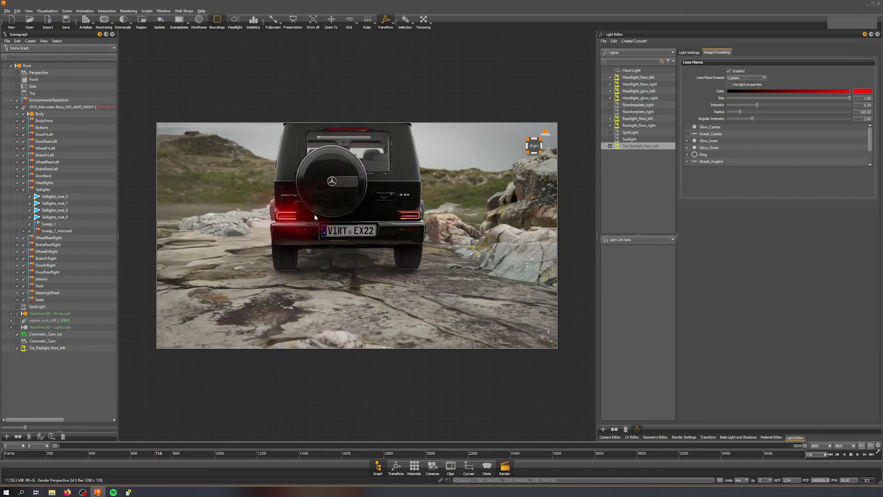
- Open the lens flare's Ghost Line element and show the settings of its second ghost
scroll(718, 163, down, 1)
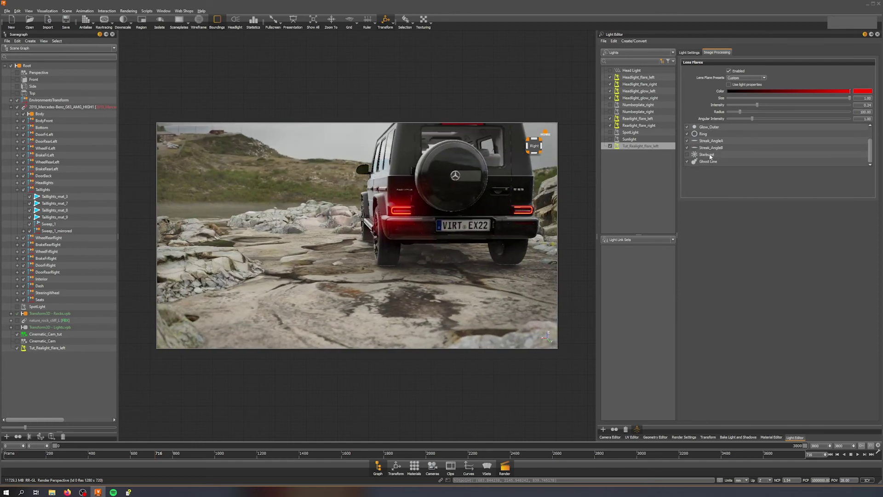
scroll(707, 137, up, 1)
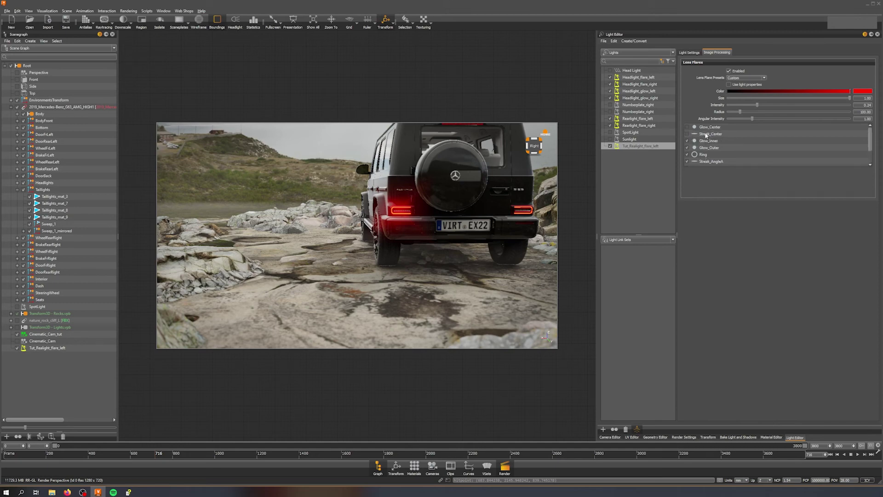
scroll(712, 152, down, 1)
click(713, 163)
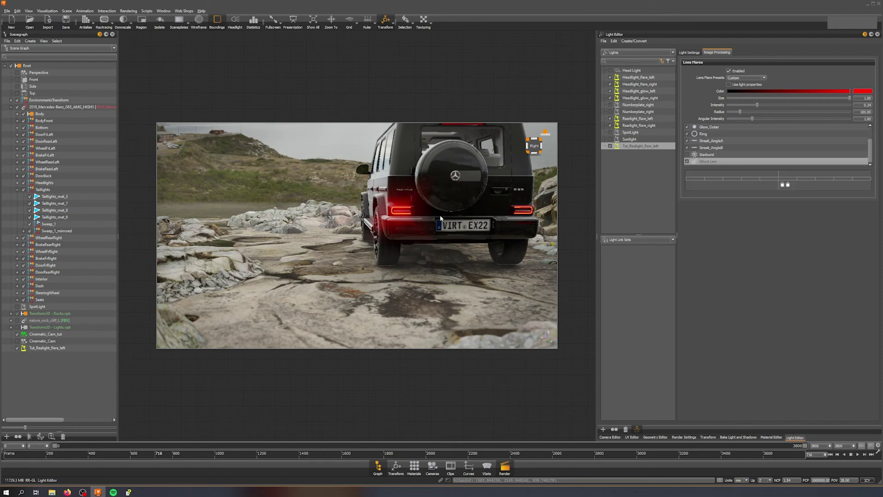
drag(385, 198, 410, 207)
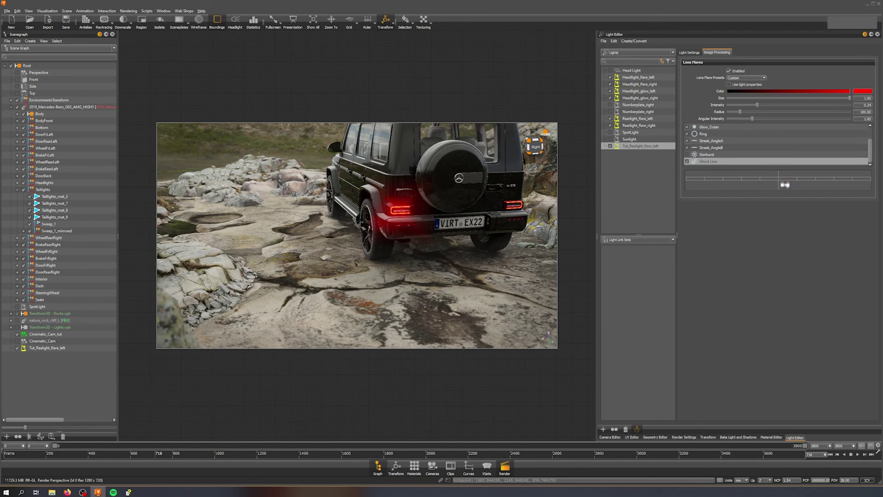
click(789, 185)
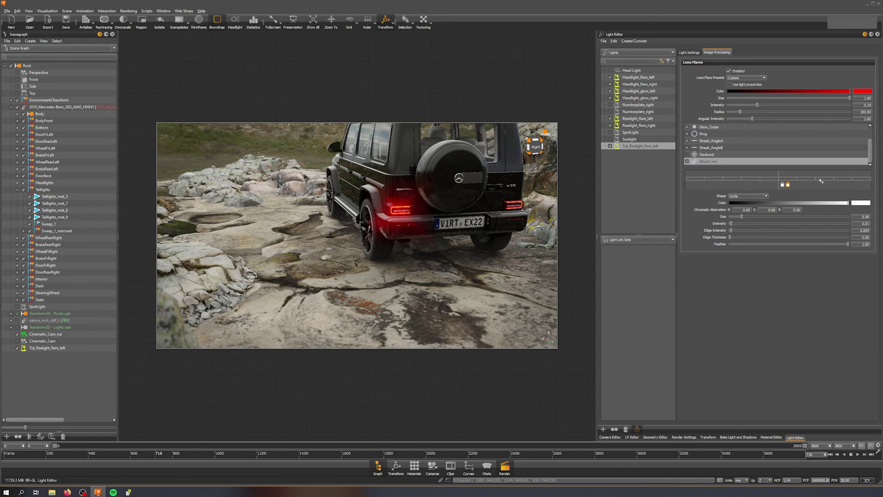
- Try adding a third ghost to the lens flare's Ghost Line and delete it again
mouse_move(791, 185)
mouse_down()
mouse_move(845, 183)
mouse_move(803, 183)
mouse_up()
mouse_move(467, 237)
mouse_down()
mouse_move(271, 226)
mouse_move(400, 221)
mouse_move(349, 222)
mouse_up()
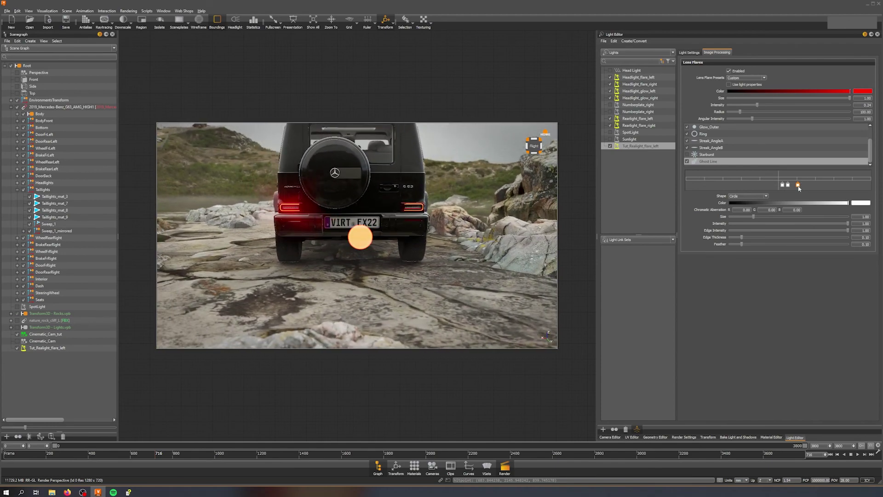
key(Delete)
middle_drag(356, 226, 334, 234)
mouse_move(334, 234)
mouse_down()
mouse_move(462, 233)
mouse_move(368, 235)
mouse_move(404, 241)
mouse_move(370, 209)
mouse_move(364, 224)
mouse_move(348, 223)
mouse_up()
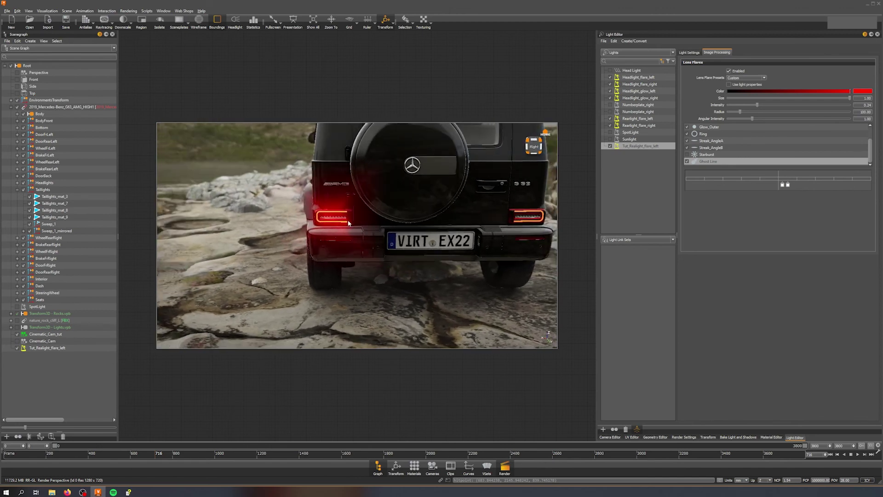
- Duplicate the left rear flare light mirrored across X to create the matching flare at the right taillight
click(52, 349)
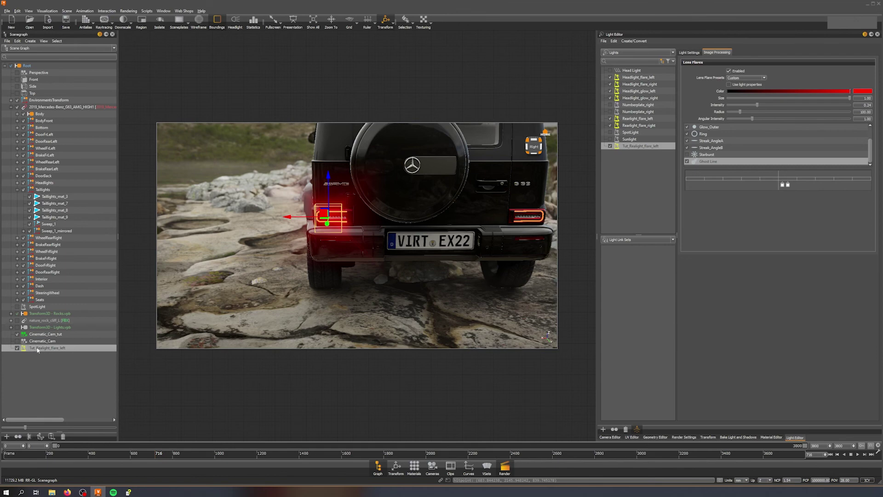
right_click(38, 349)
mouse_move(90, 138)
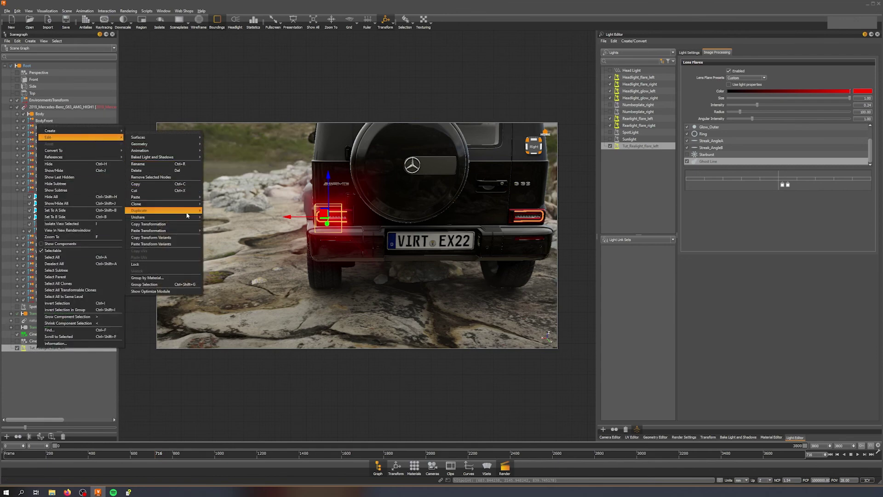
mouse_move(188, 215)
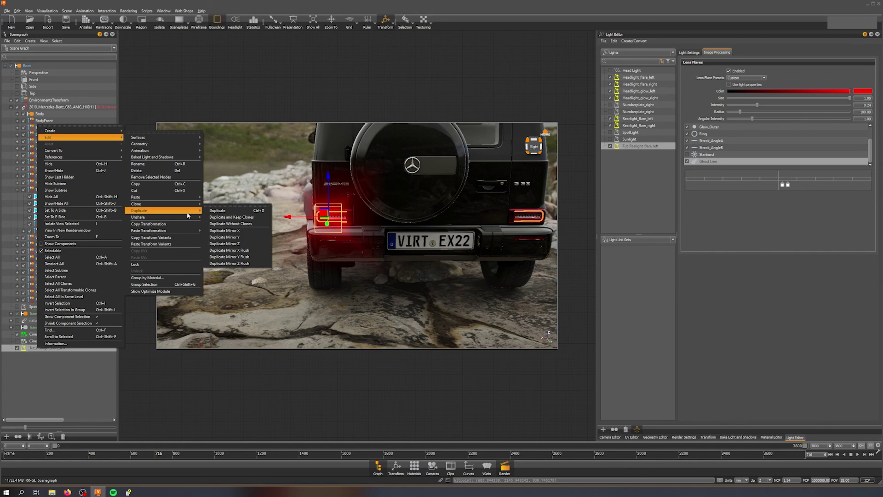
click(252, 232)
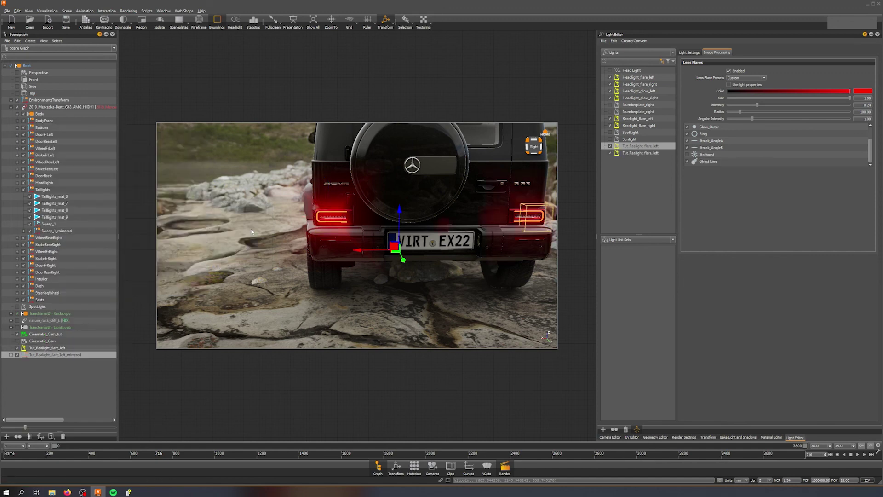
drag(436, 278, 372, 242)
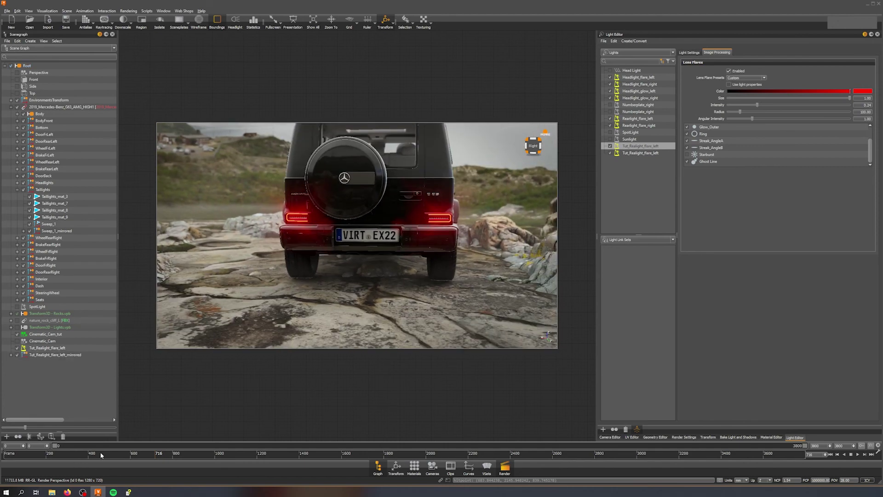
- Play the camera animation and scrub through the timeline to review the car's light effects
mouse_move(101, 456)
mouse_down()
mouse_move(85, 454)
mouse_move(199, 453)
mouse_move(119, 456)
mouse_up()
click(860, 455)
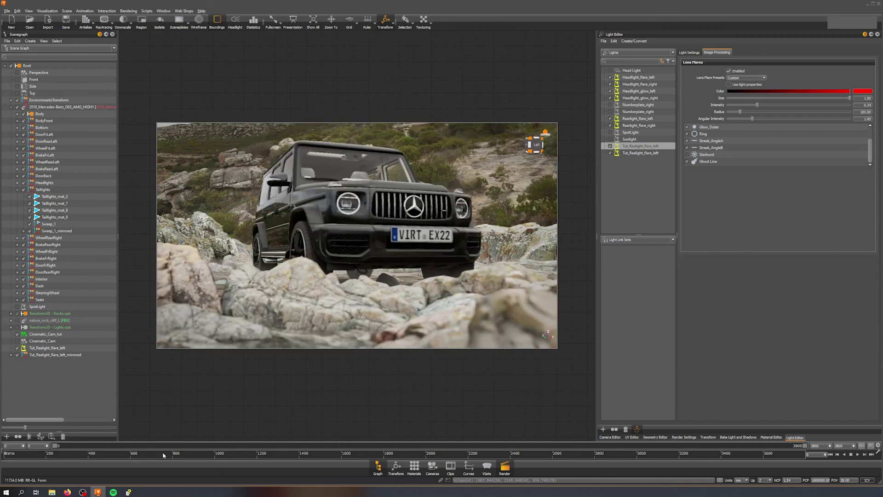
drag(128, 455, 38, 469)
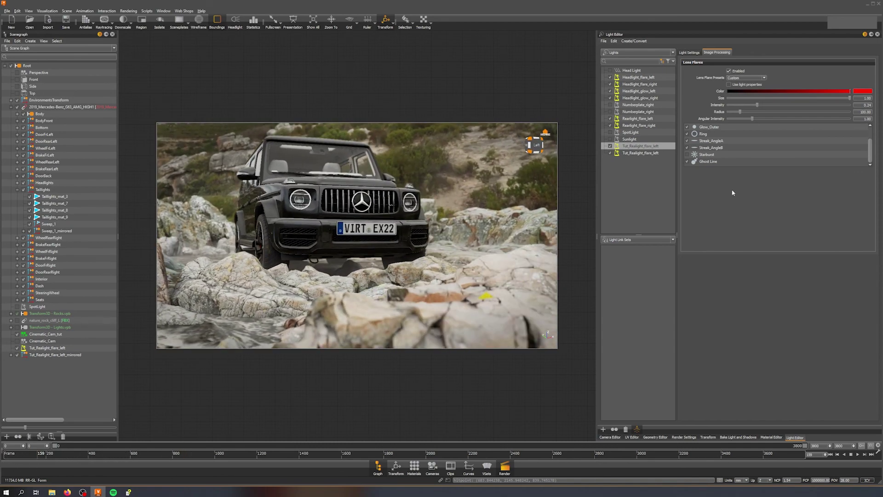